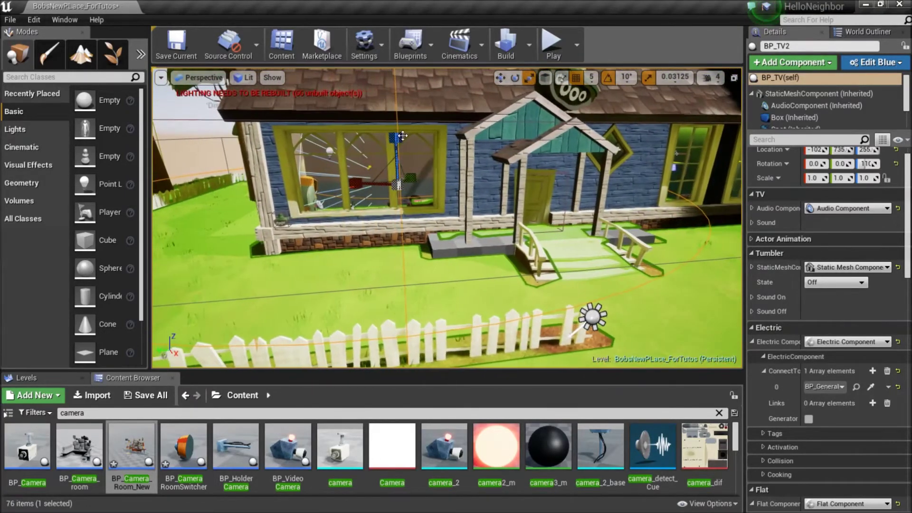
Fly the viewport camera around the house exterior and into the living room, facing the armchair, TV and window.
right_click_drag(464, 240, 484, 237)
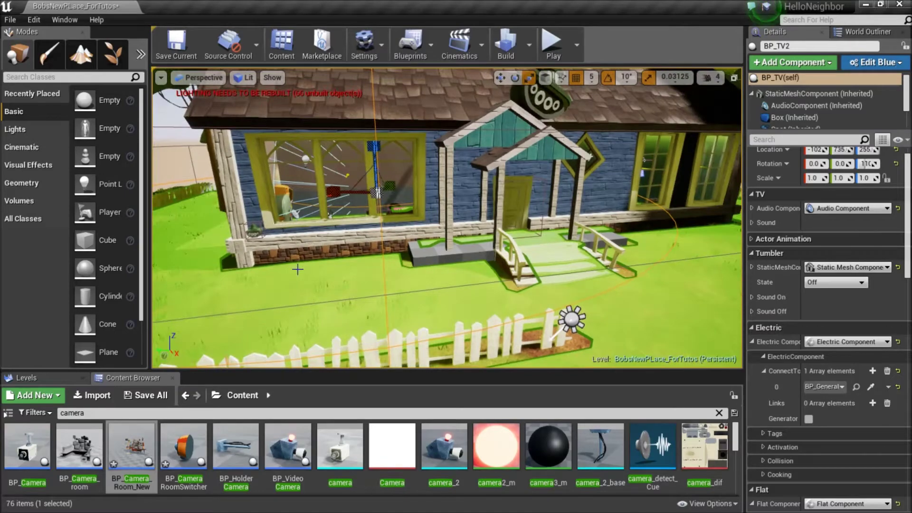
right_click_drag(298, 270, 302, 265)
right_click_drag(392, 257, 394, 271)
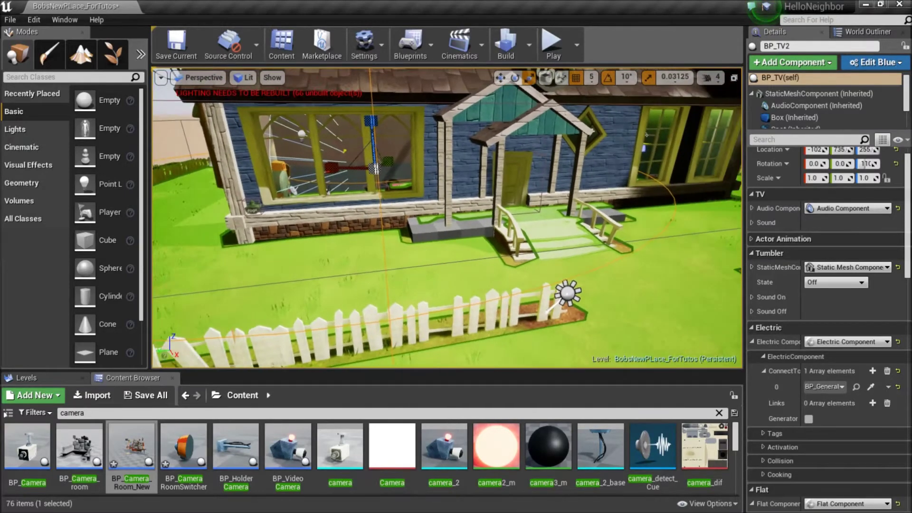
mouse_move(447, 218)
right_mouse_down()
mouse_move(475, 219)
mouse_move(474, 232)
mouse_move(468, 221)
right_mouse_up()
right_click_drag(225, 357, 225, 357)
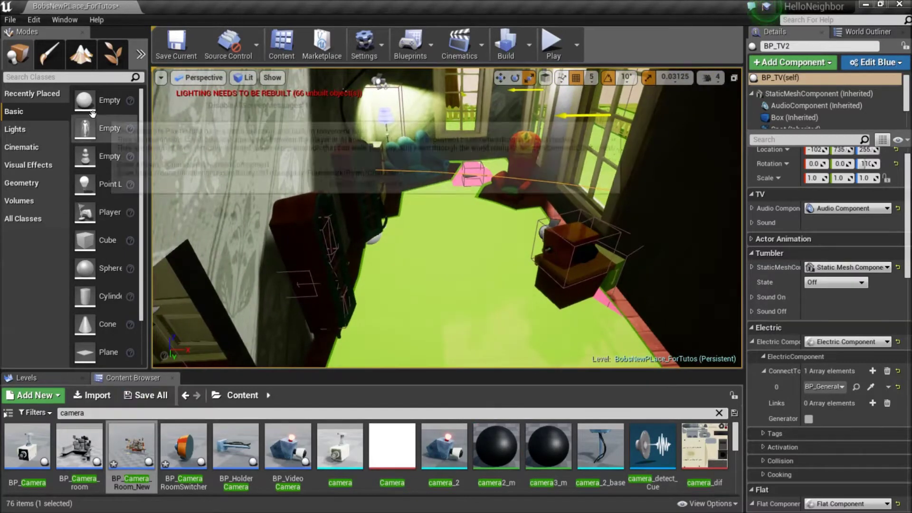
Drop a Cube into the living room and raise it above the floor.
left_click_drag(97, 243, 457, 266)
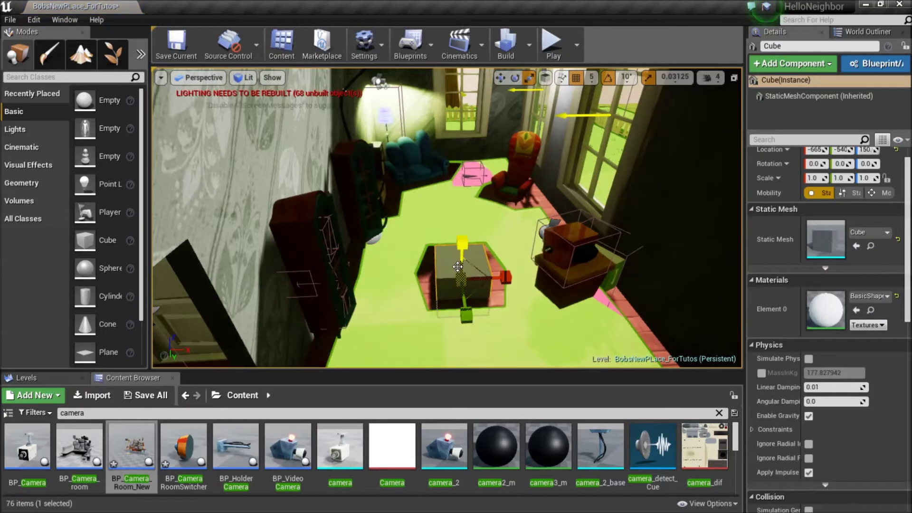
key("w")
left_click_drag(459, 248, 475, 250)
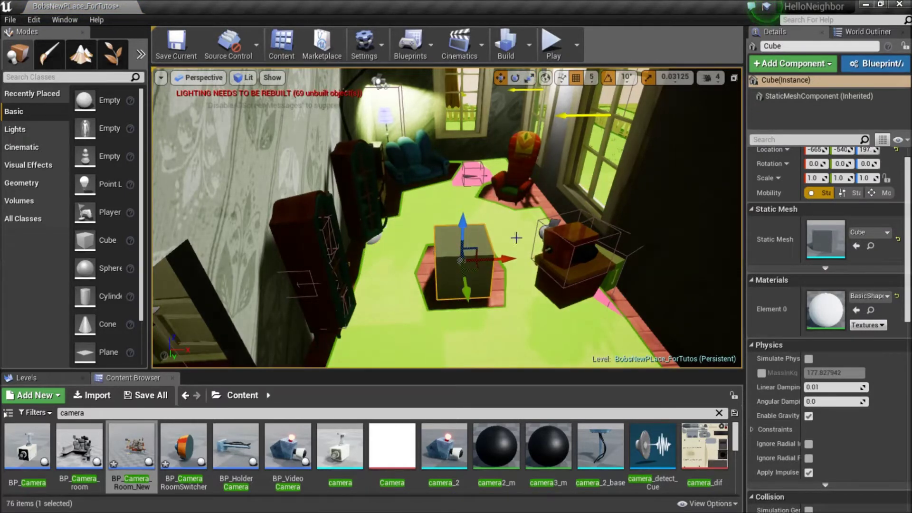
Rename the cube to Spawn and clear its Static Mesh to None.
left_click(816, 44)
type("Spawn")
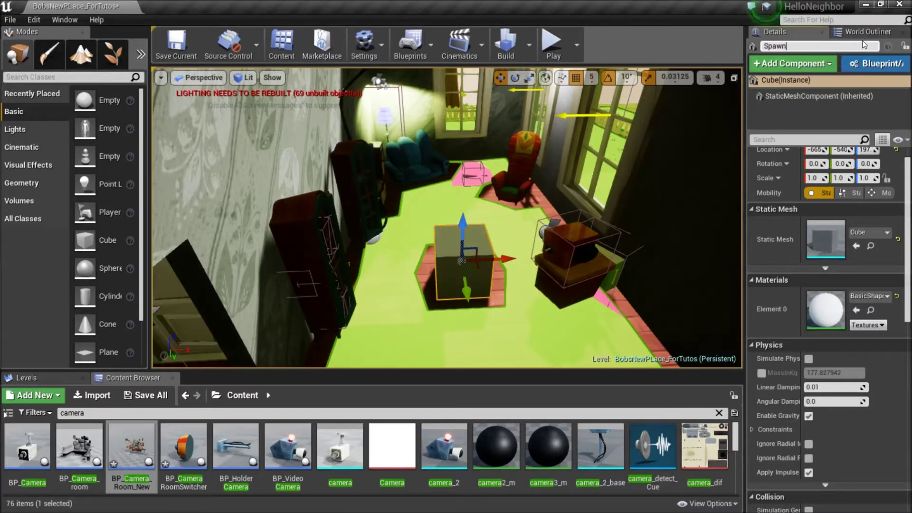
key("Return")
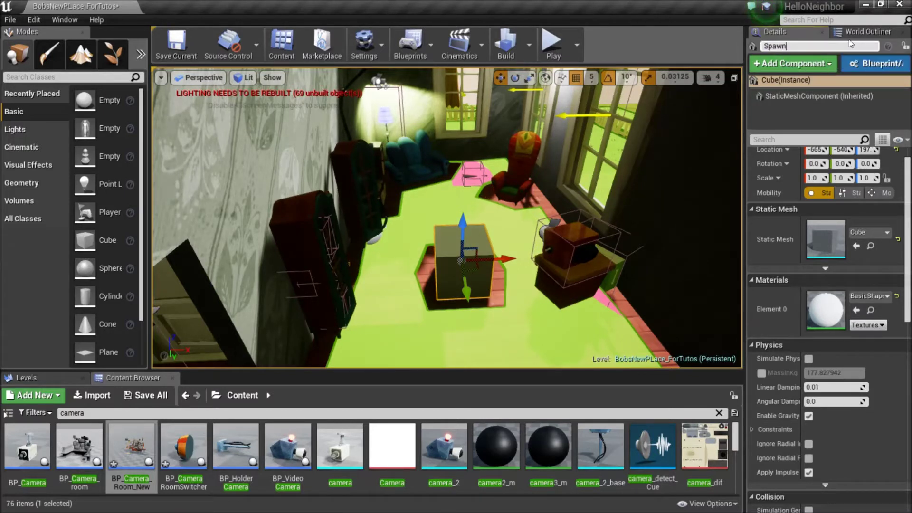
left_click(473, 259)
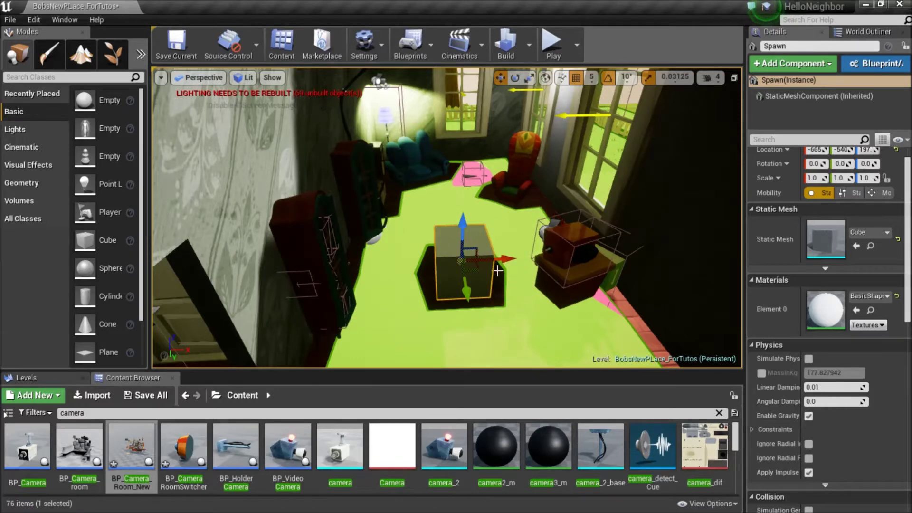
right_click_drag(508, 242, 503, 247)
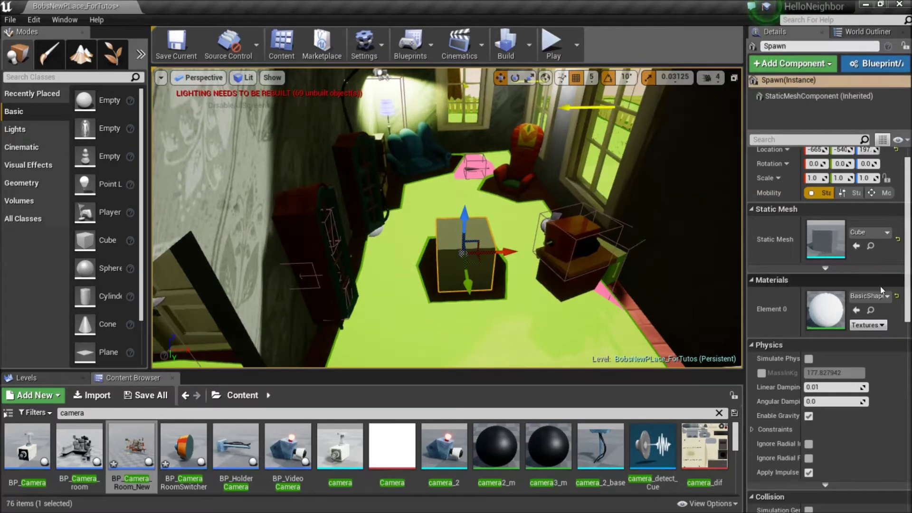
left_click(873, 230)
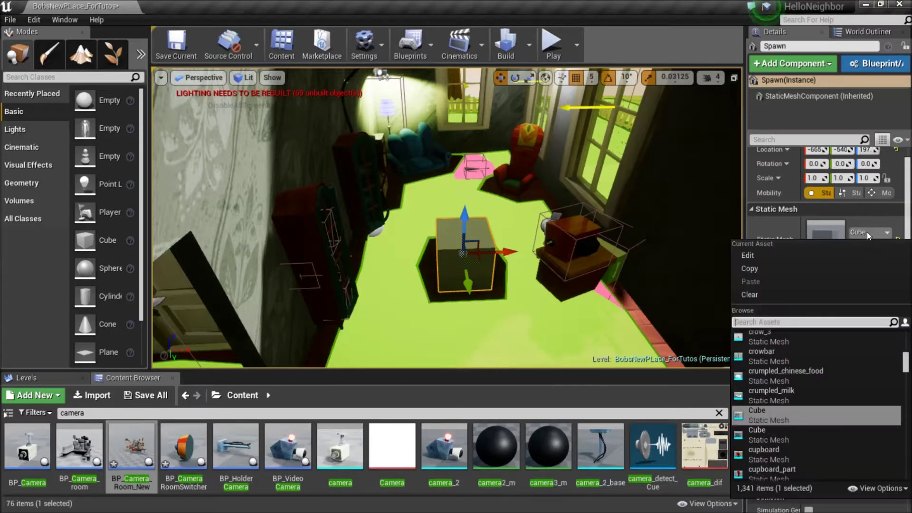
left_click(772, 295)
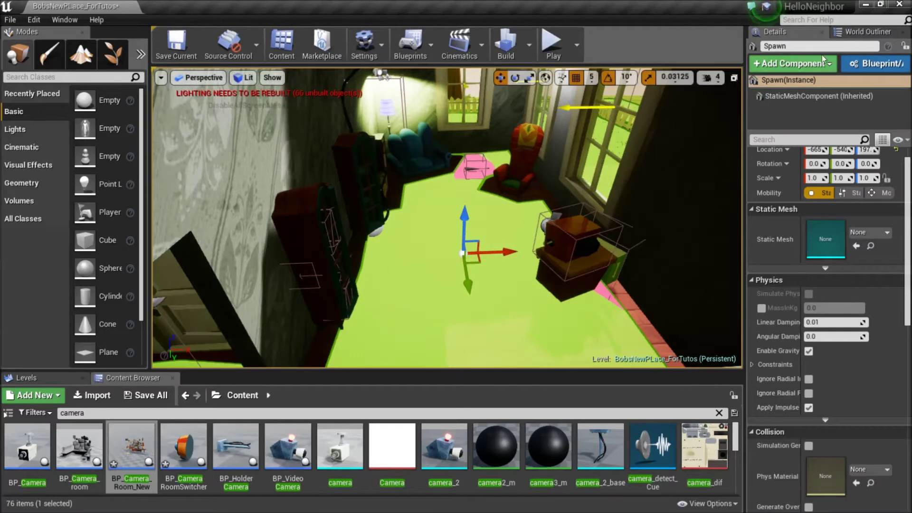
Delete the Spawn actor from the World Outliner.
left_click(863, 32)
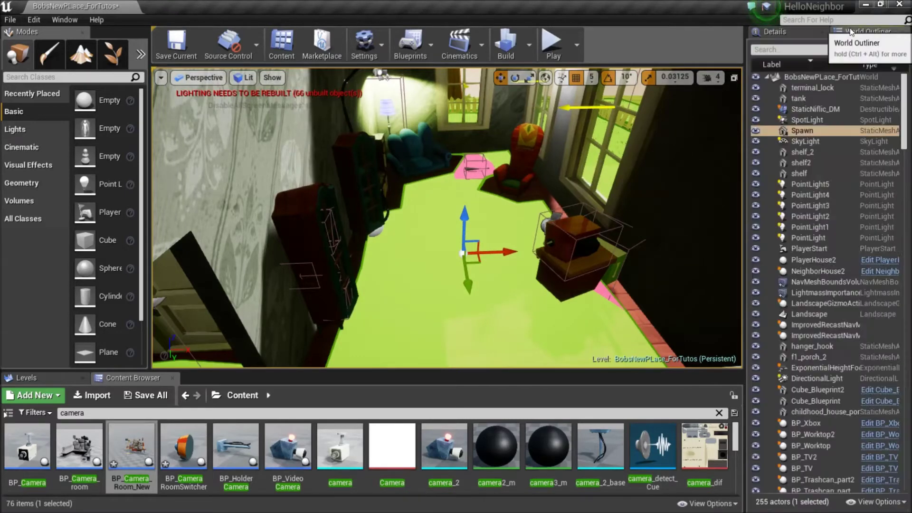
left_click(810, 127)
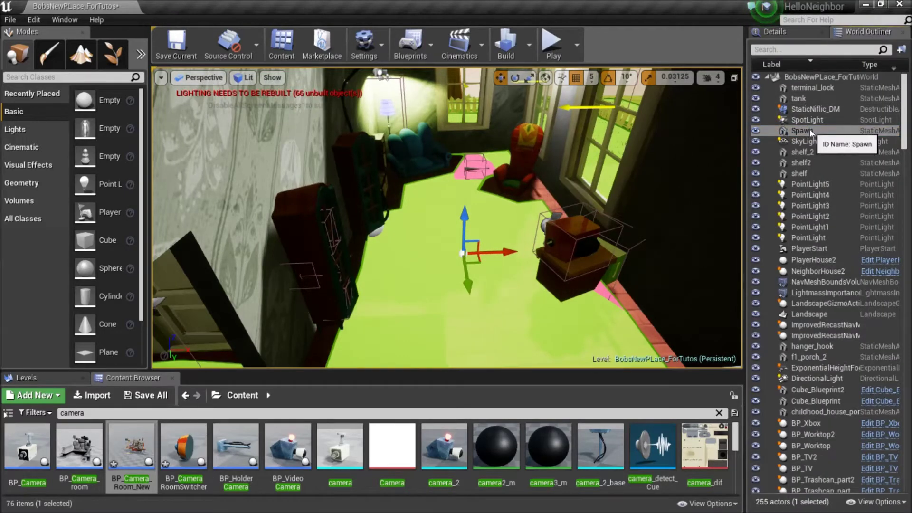
key("Delete")
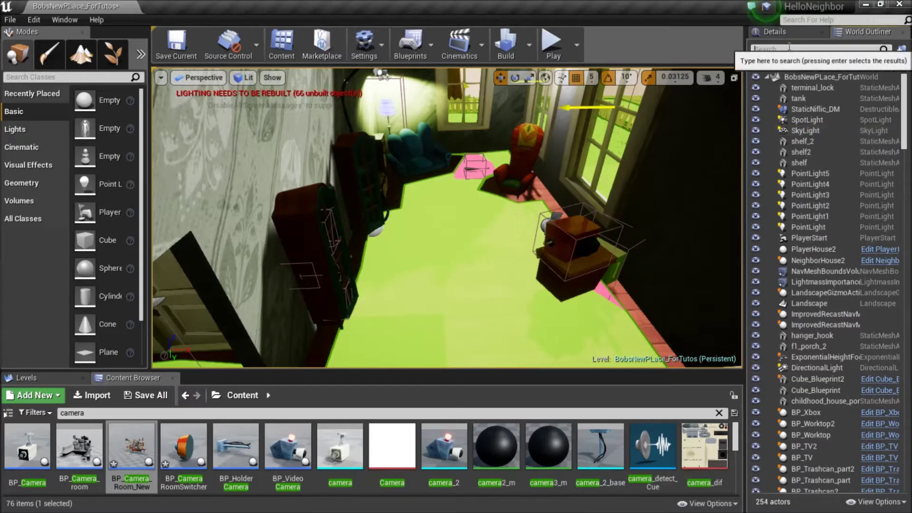
Filter the Outliner by 'spawn' and inspect each SpawnPoints actor in the viewport.
left_click(789, 47)
type("spawn")
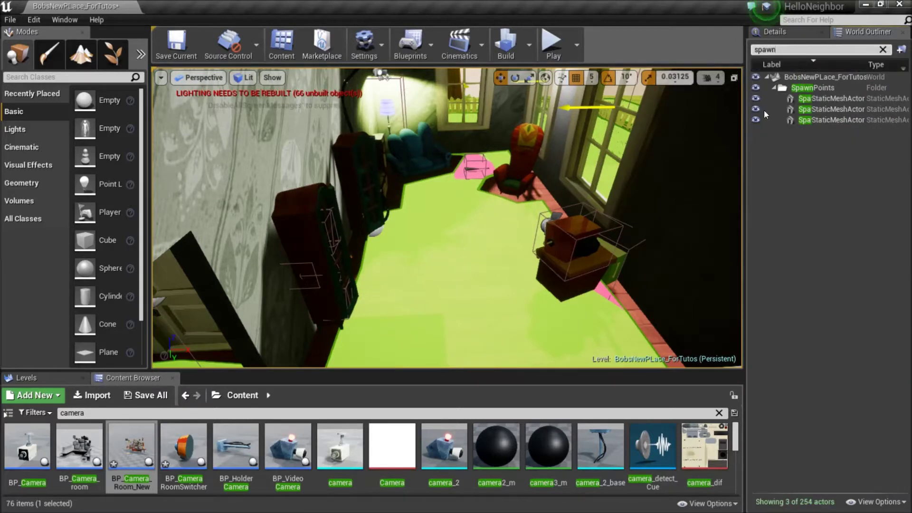
left_click(814, 87)
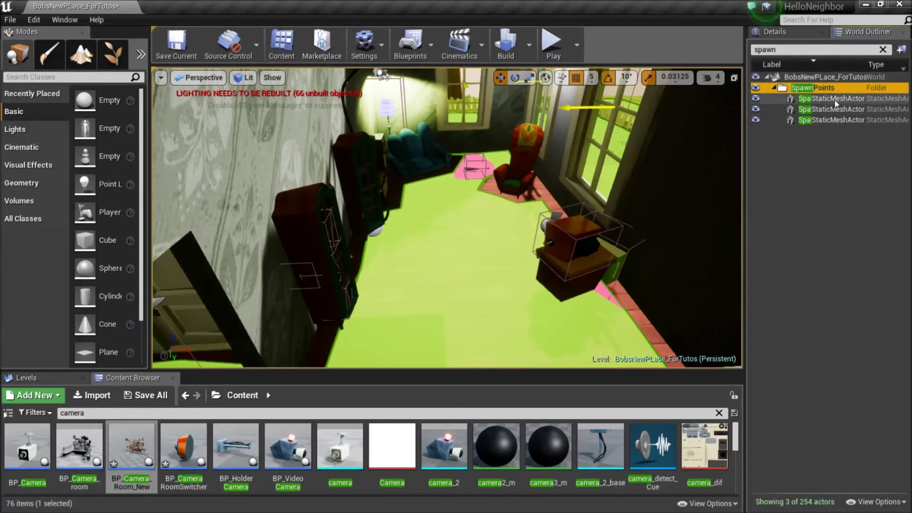
left_click(839, 120)
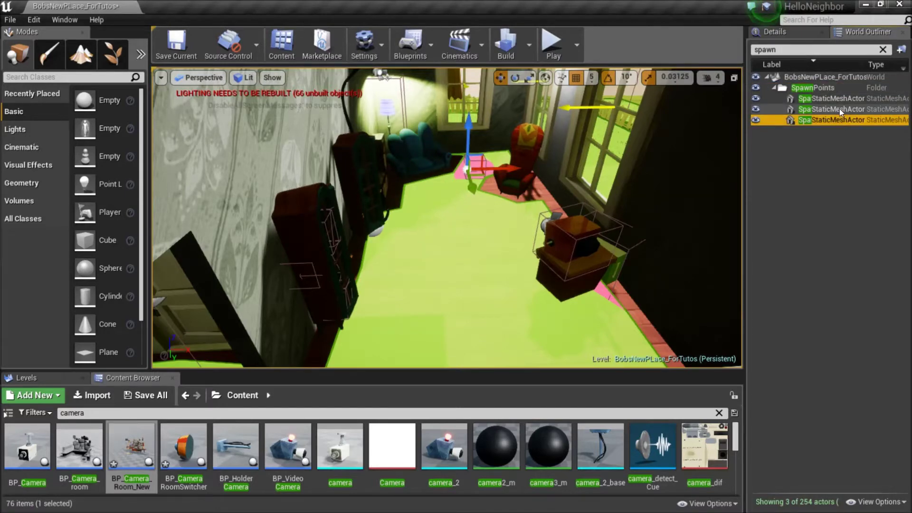
right_click_drag(540, 260, 493, 233)
left_click(839, 109)
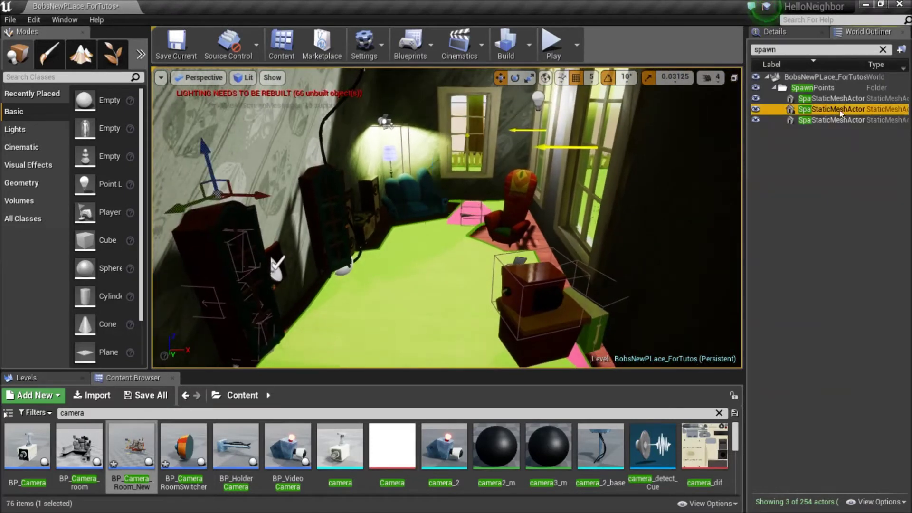
left_click(826, 119)
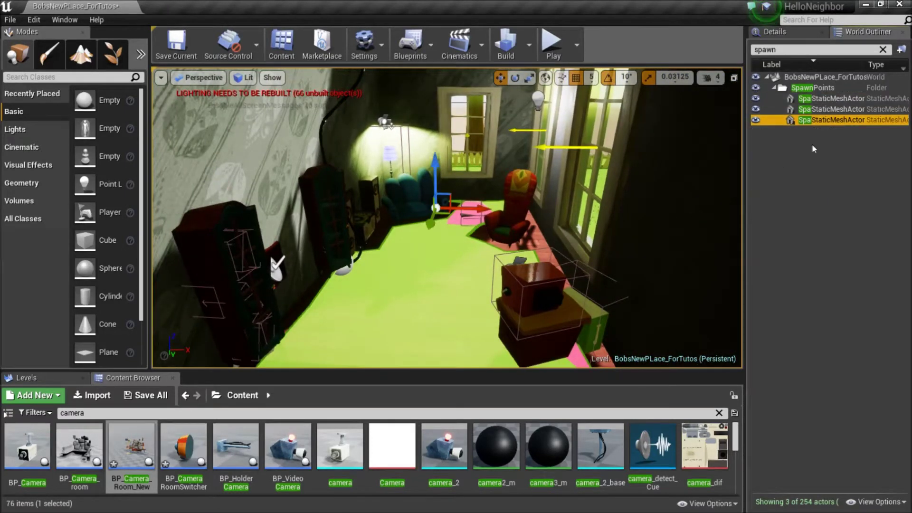
right_click_drag(446, 217, 427, 223)
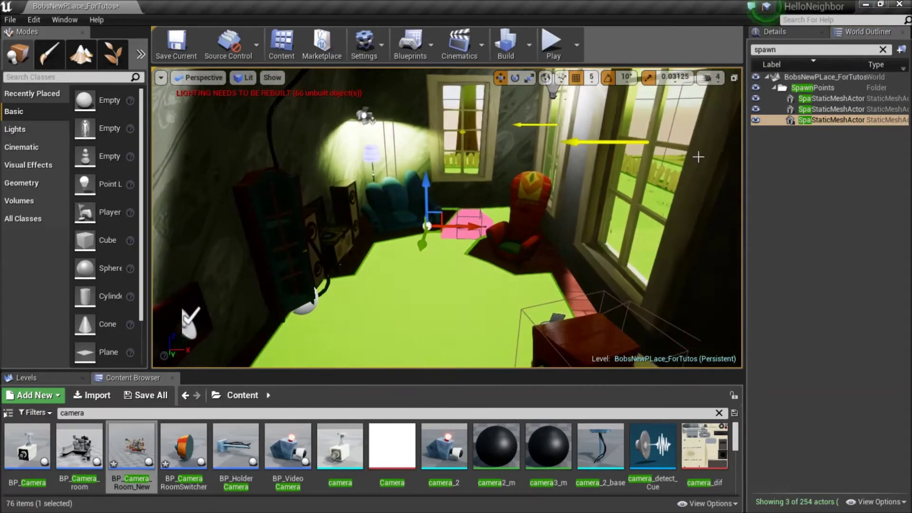
left_click(817, 124)
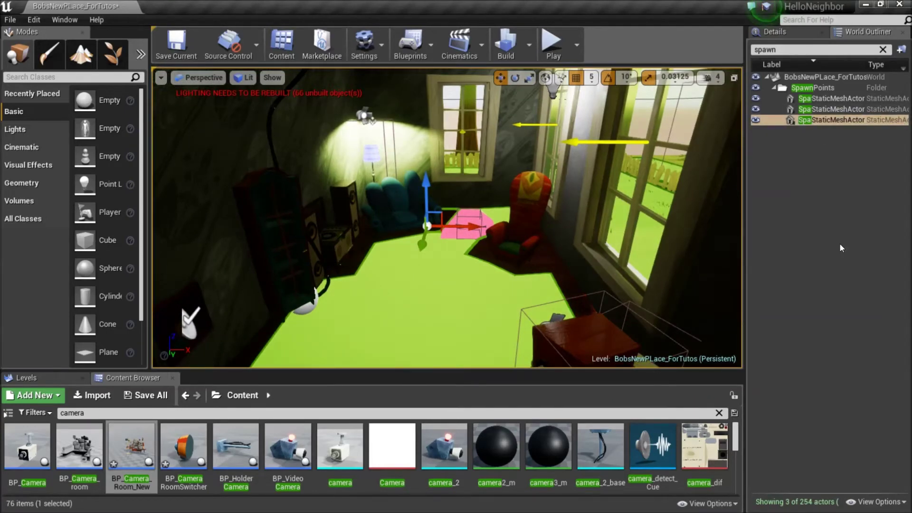
right_click_drag(616, 243, 613, 244)
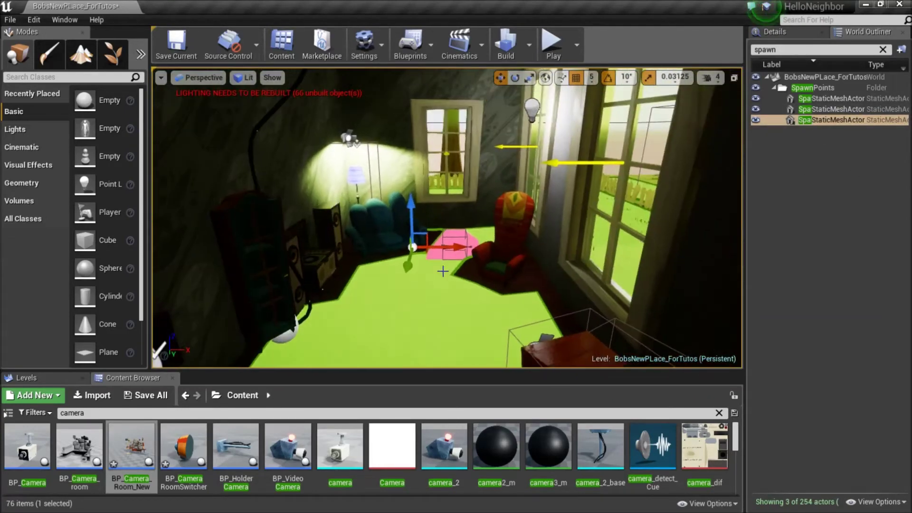
right_click_drag(442, 271, 446, 265)
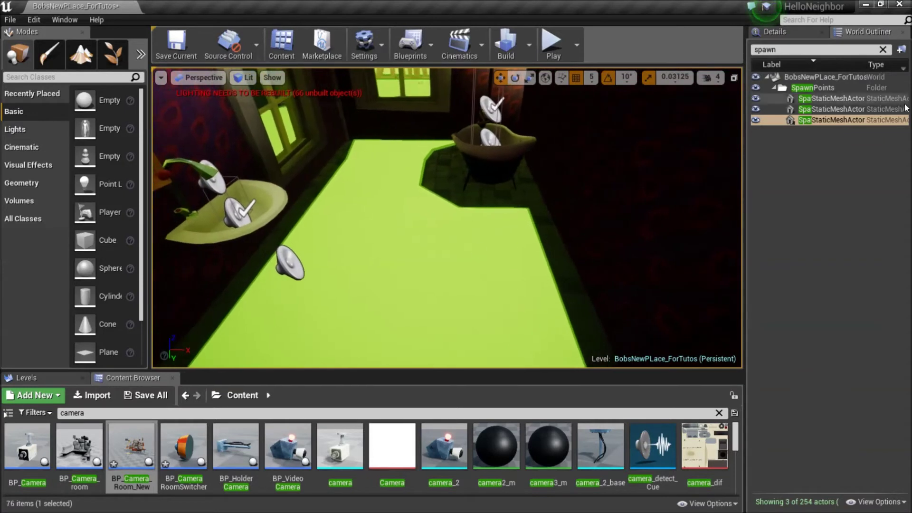
Select the second spawn point and inspect it in the bathroom.
left_click(861, 109)
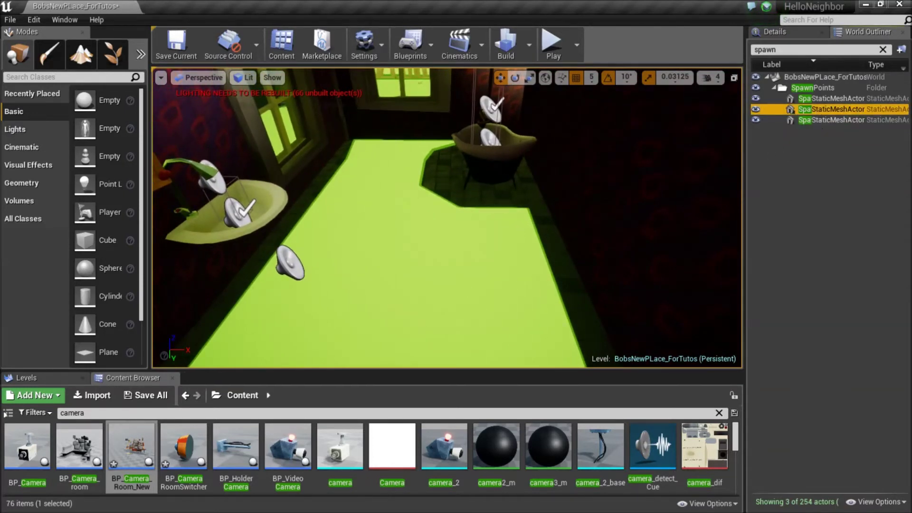
right_click(437, 208)
right_click_drag(437, 208, 427, 219)
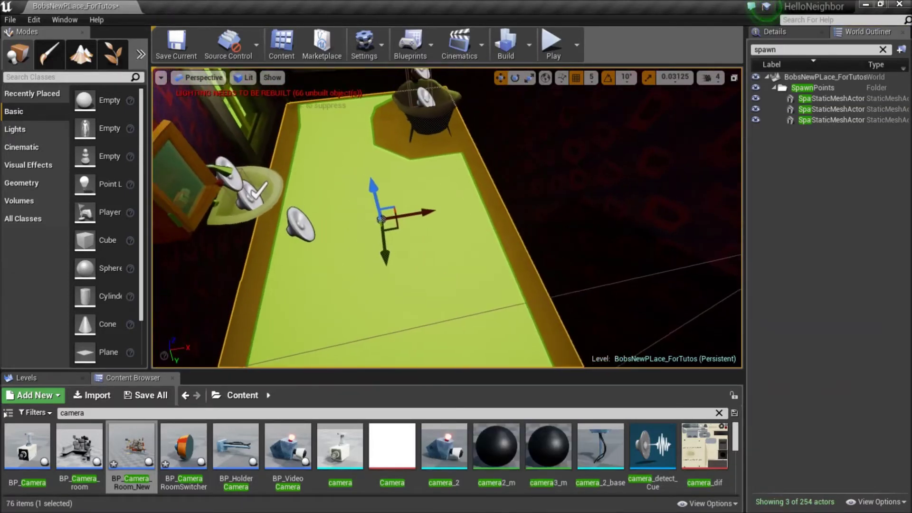
left_click(853, 111)
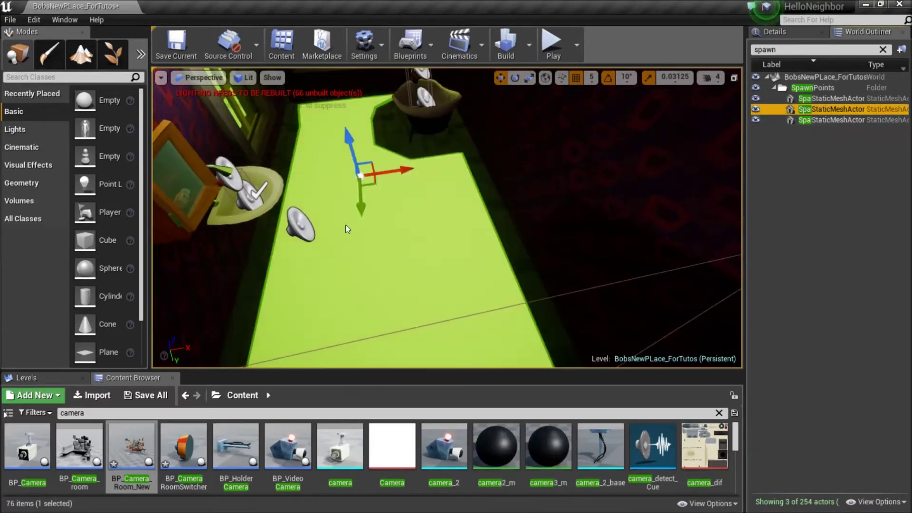
right_click_drag(345, 225, 346, 225)
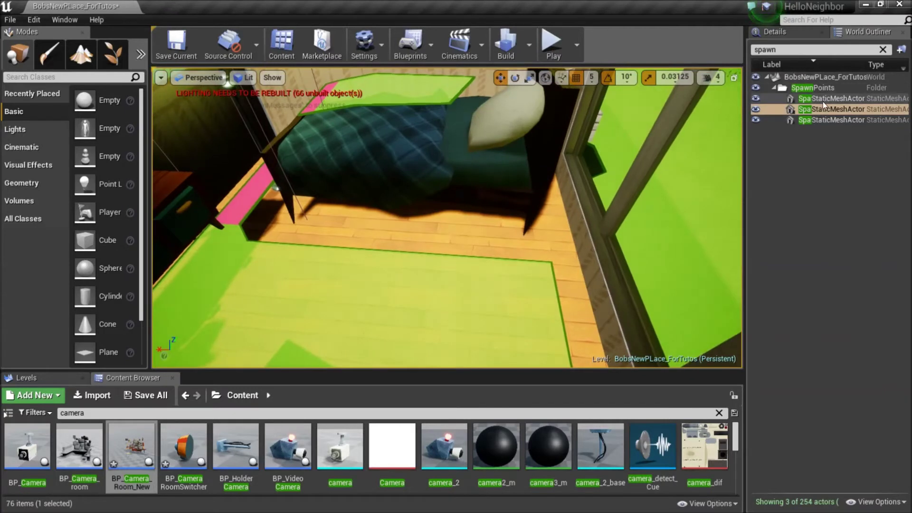
Focus on the first spawn point beside the bedroom bed, then fly out to the front yard.
left_click(823, 99)
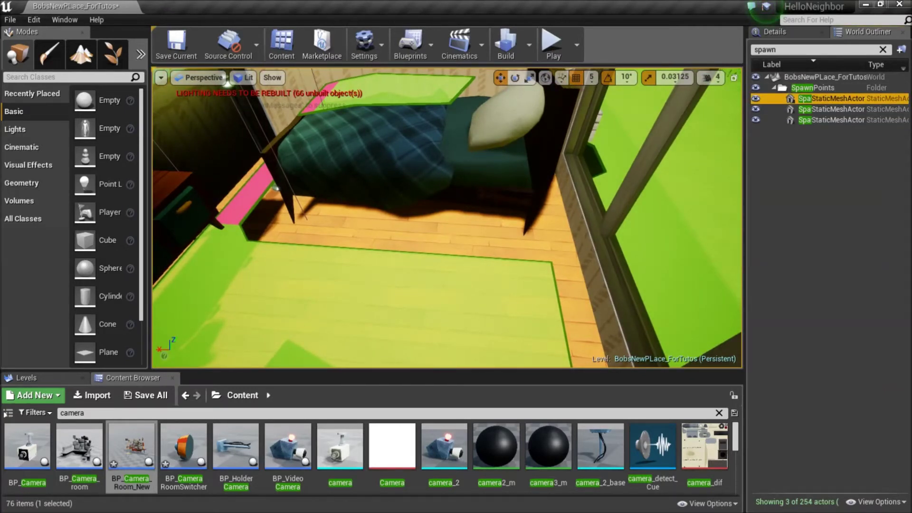
right_click(682, 200)
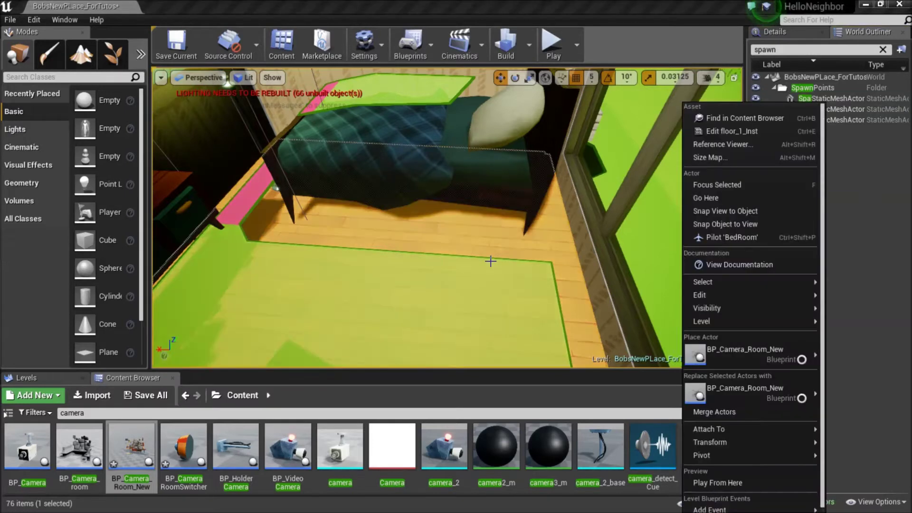
key("f")
double_click(854, 98)
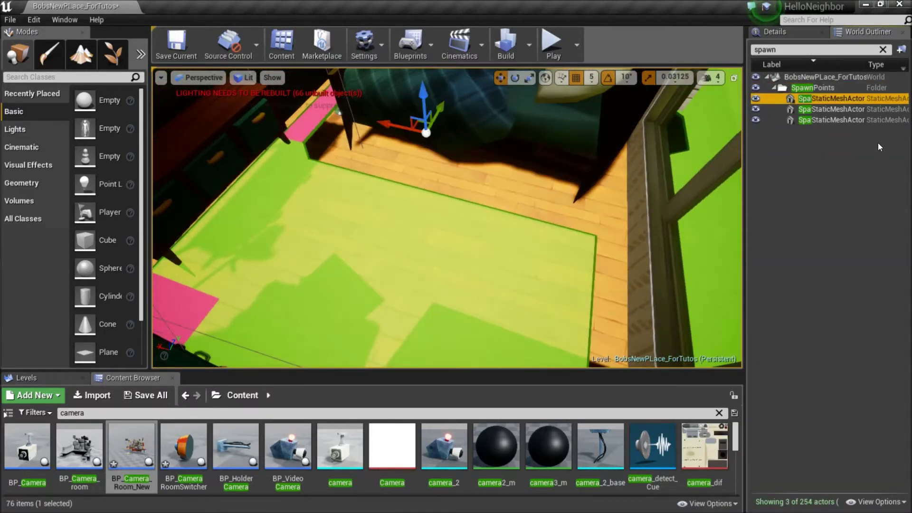
right_click_drag(447, 219, 447, 218)
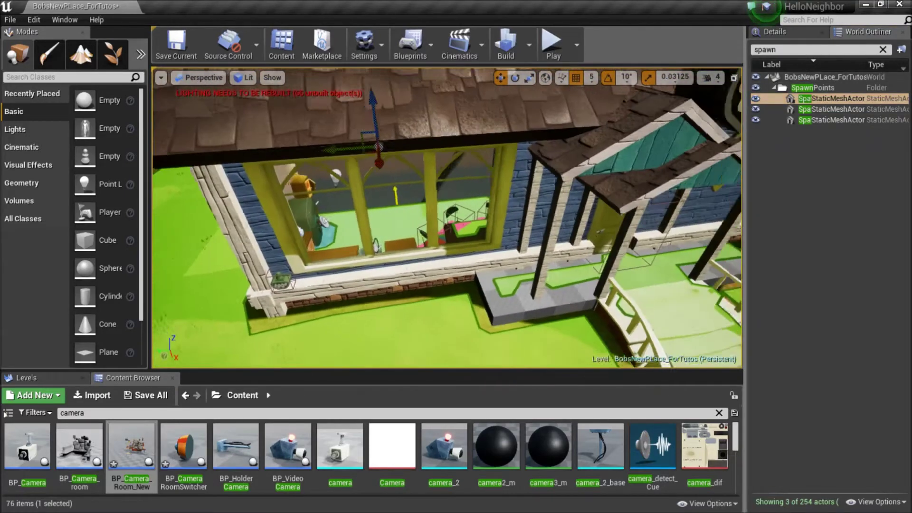
Browse the File and Help menus and refocus the viewport without saving.
left_click(10, 20)
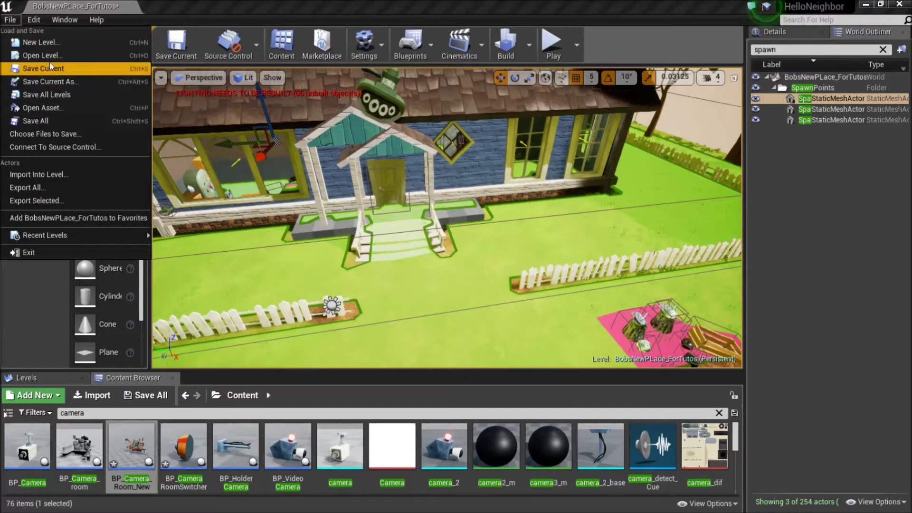
left_click(46, 94)
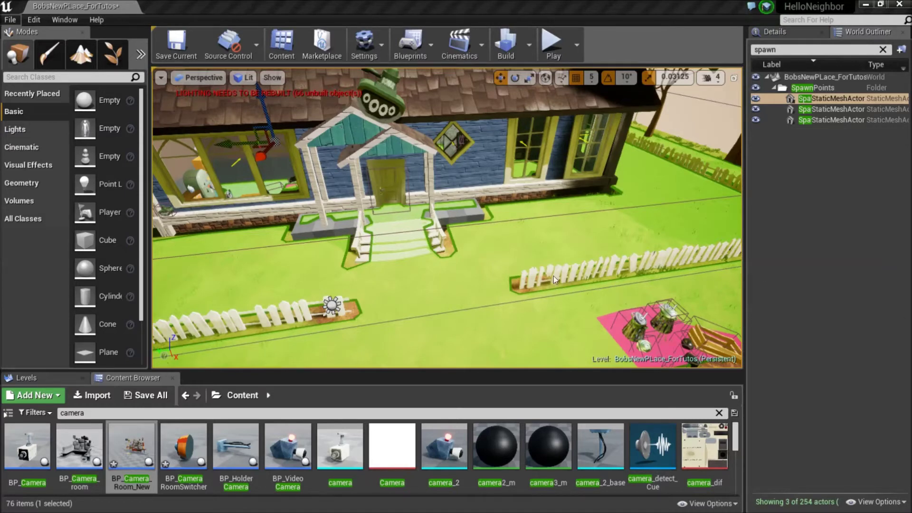
right_click(548, 199)
left_click(557, 244)
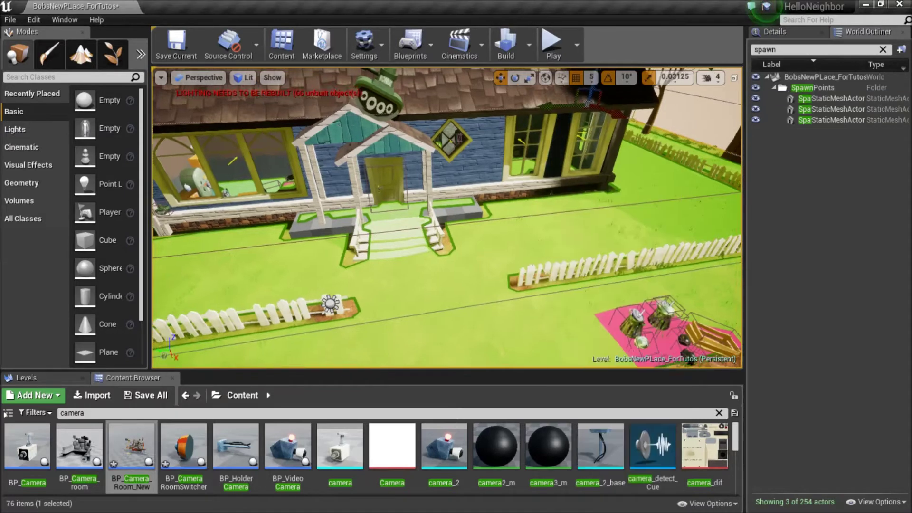
scroll(432, 149, "down", 3)
scroll(432, 149, "down", 3)
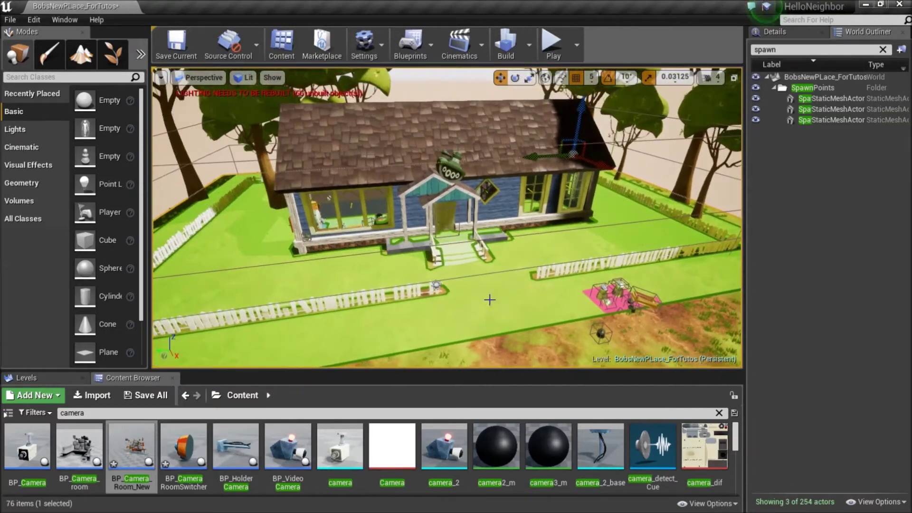
scroll(432, 150, "down", 2)
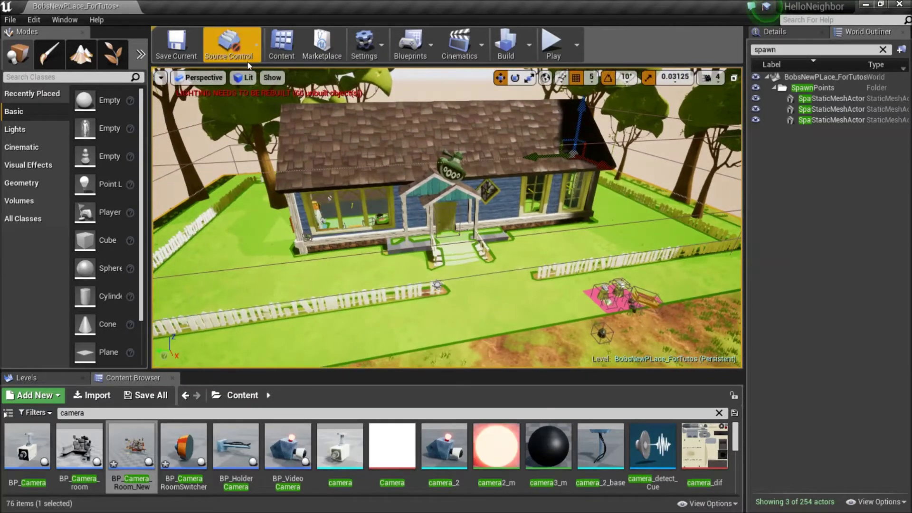
left_click(10, 20)
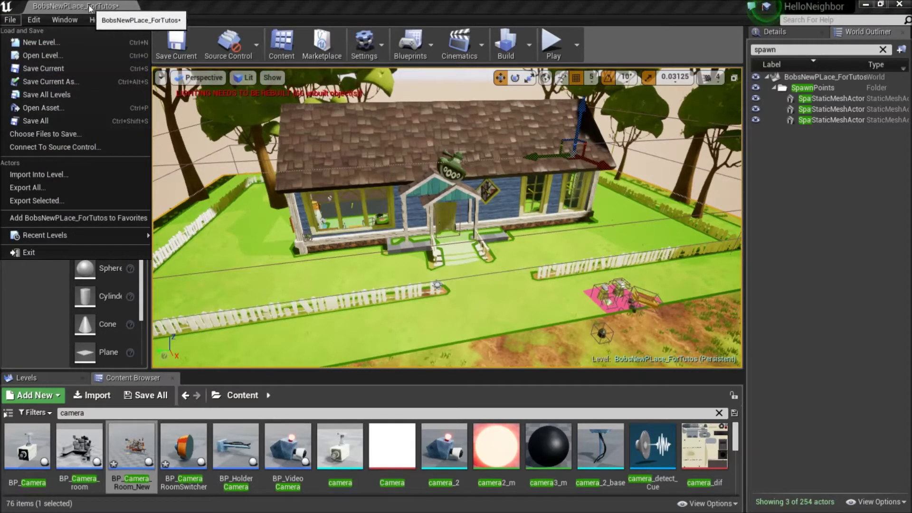
left_click(124, 16)
left_click(96, 19)
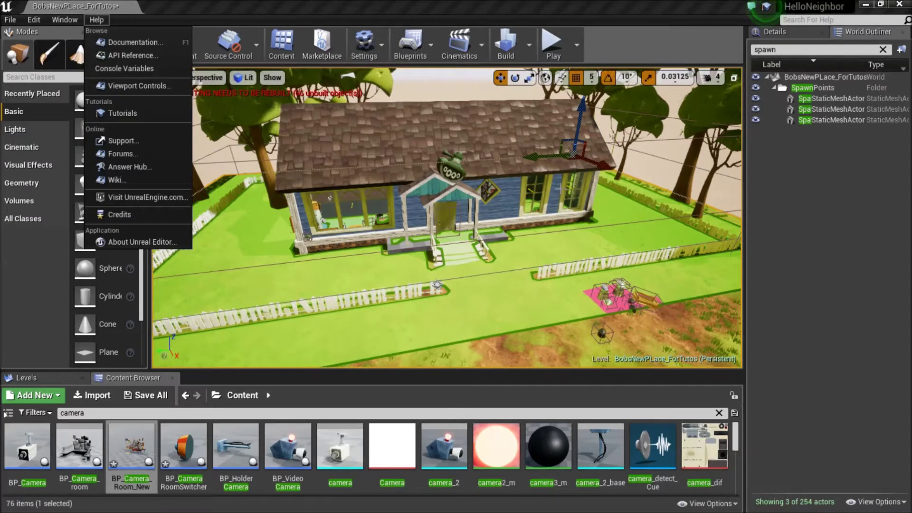
right_click_drag(294, 118, 289, 114)
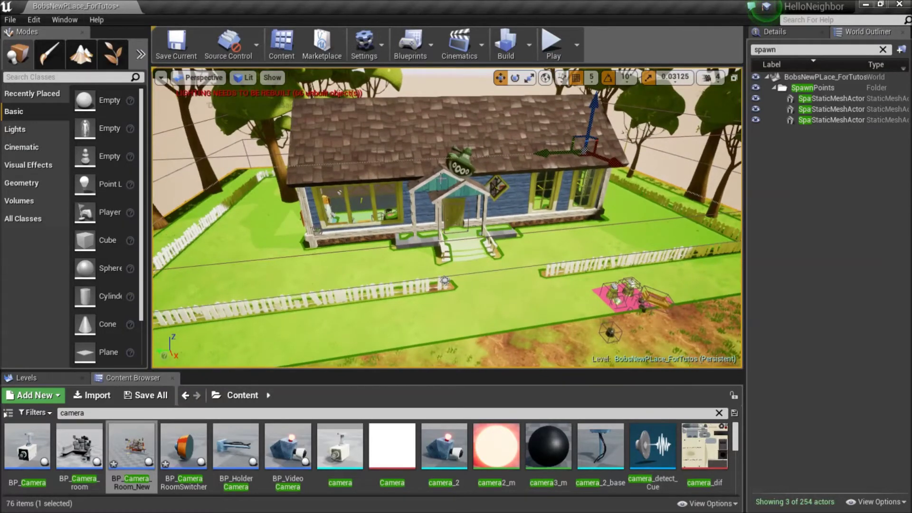
Use File > Save Current As to store the level as BobsNewPLace_V01 in Maps.
left_click(10, 20)
mouse_move(44, 69)
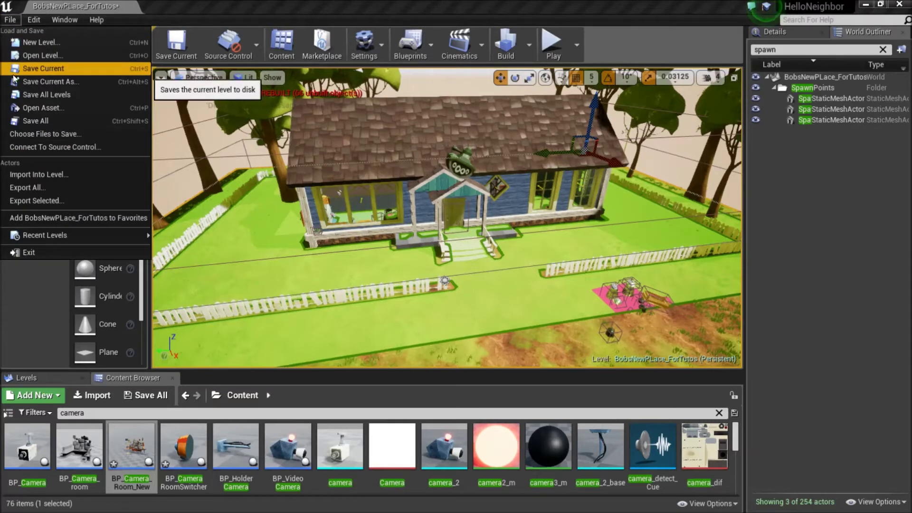
left_click(29, 83)
type("BobsNewPLace_V01")
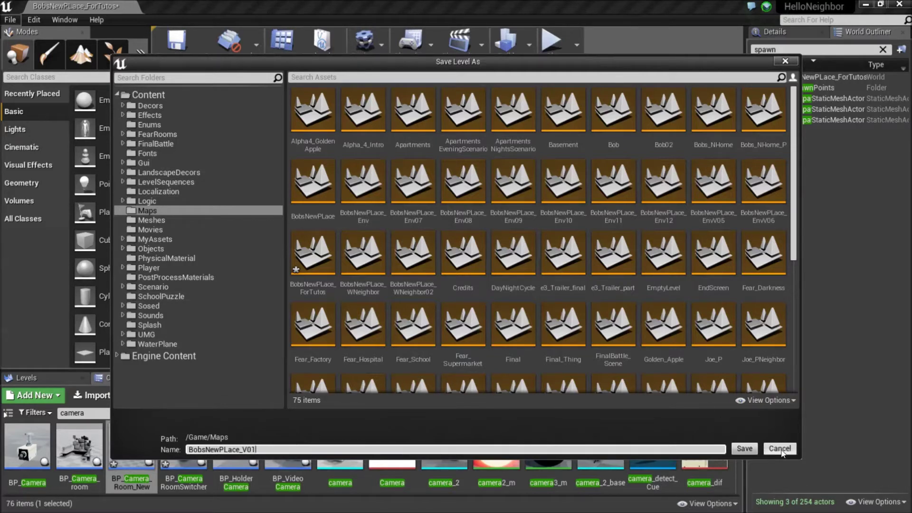
left_click(753, 450)
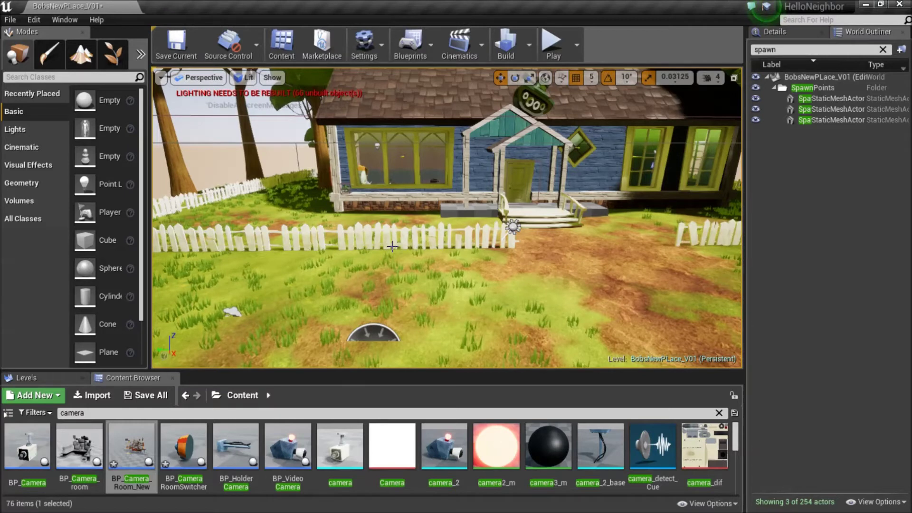
Frame the front and side of the house in the new V01 level and focus the asset search box.
right_click_drag(458, 242, 428, 239)
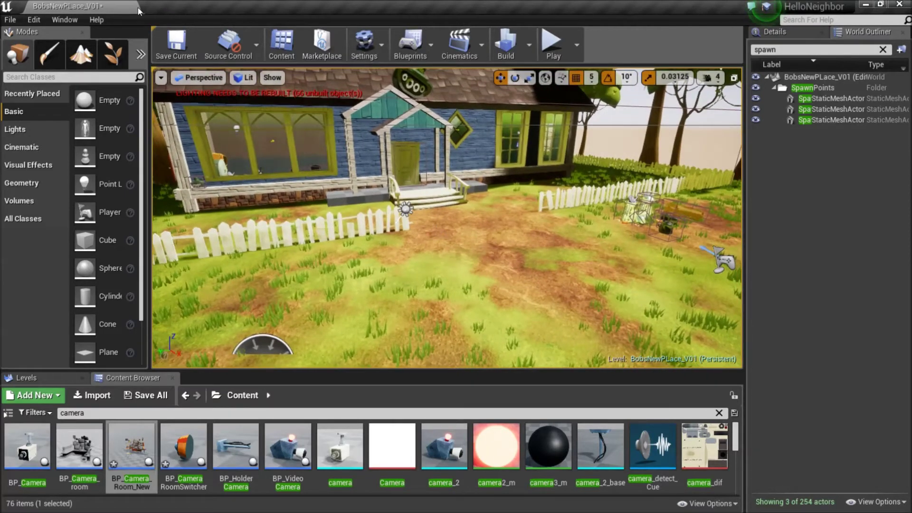
mouse_move(446, 238)
right_mouse_down()
mouse_move(456, 223)
mouse_move(427, 219)
right_mouse_up()
left_click(227, 412)
Clear the camera search and drag BP_Sosed into the side yard beside the fence.
key("BackSpace")
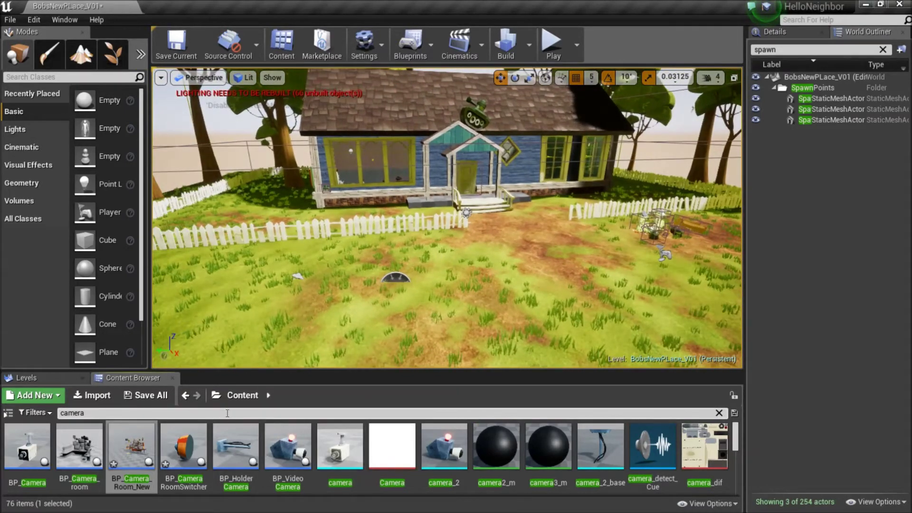
key("BackSpace")
key("BackSpace")
key("BackSpace")
type("sosed")
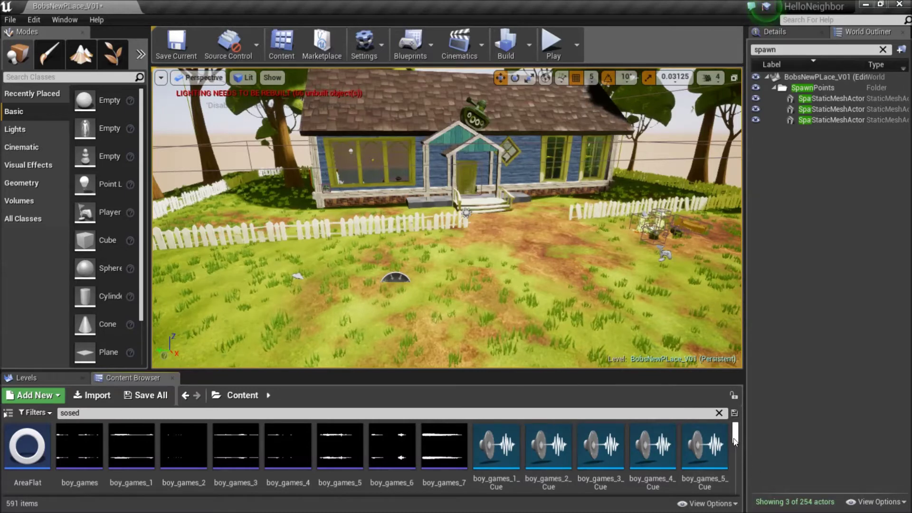
scroll(587, 452, "down", 1)
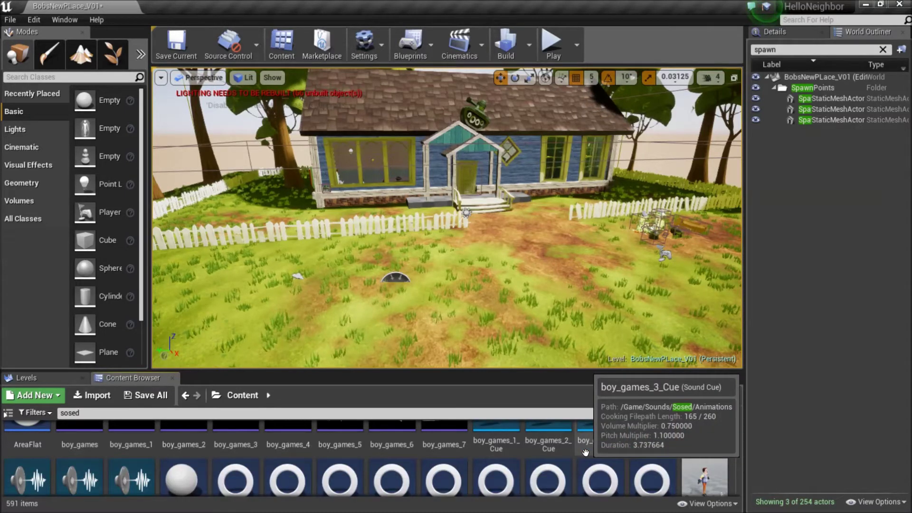
scroll(585, 452, "down", 1)
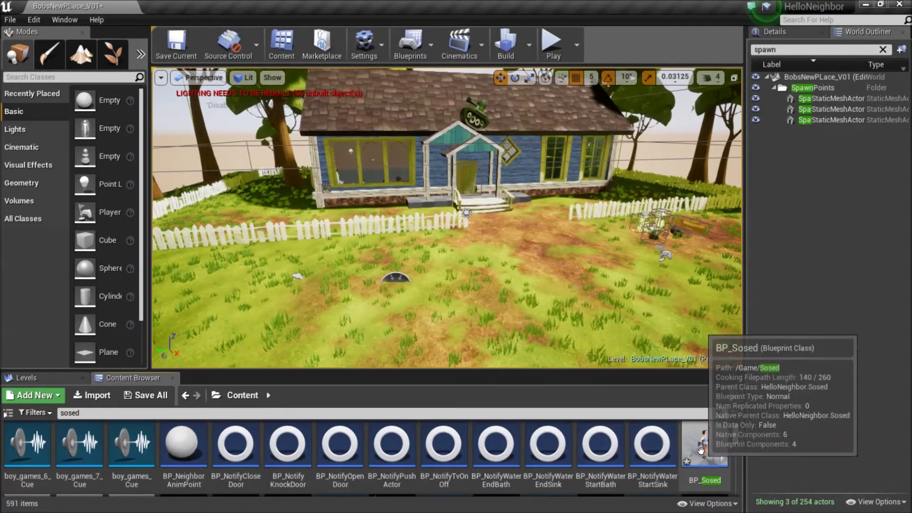
mouse_move(706, 447)
left_mouse_down()
mouse_move(202, 270)
mouse_move(180, 213)
mouse_move(192, 216)
left_mouse_up()
mouse_move(192, 216)
right_mouse_down()
mouse_move(161, 209)
mouse_move(182, 204)
right_mouse_up()
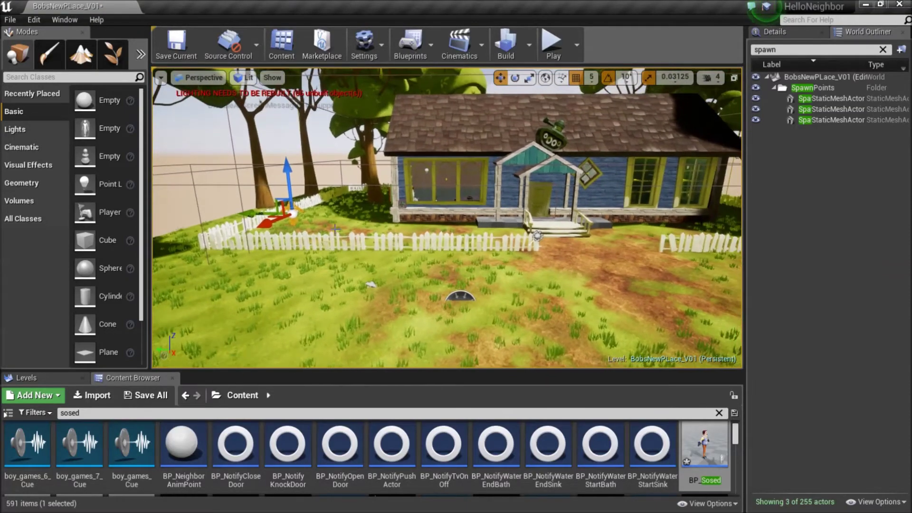
right_click_drag(336, 229, 304, 221)
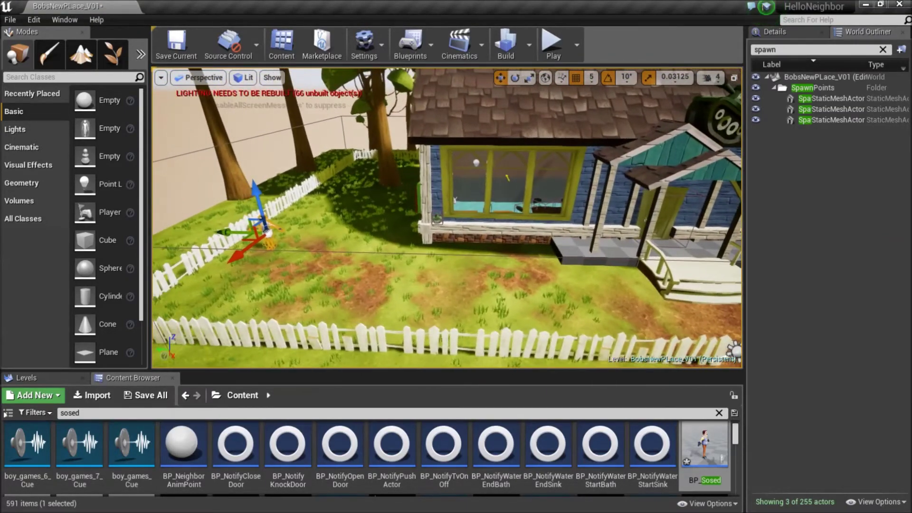
Open a Details 2 panel from the Window menu and show BP_Sosed's properties in it.
left_click(70, 22)
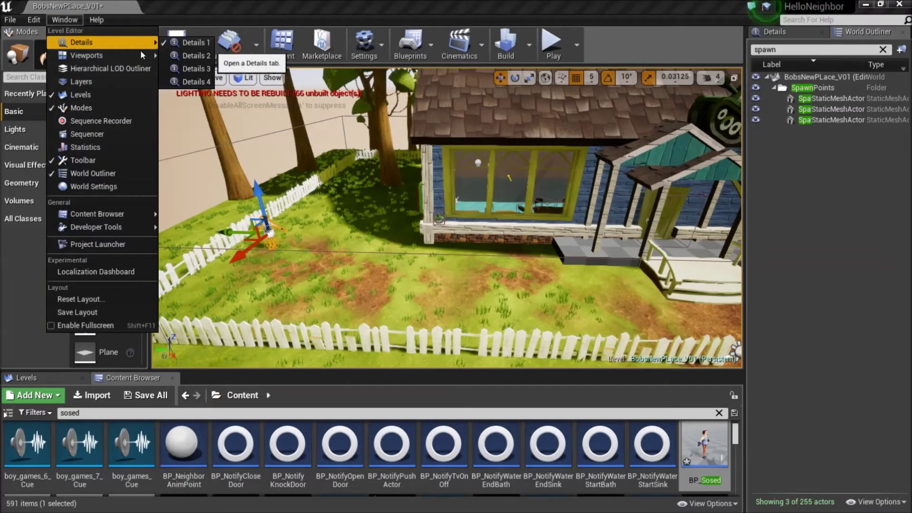
left_click(181, 52)
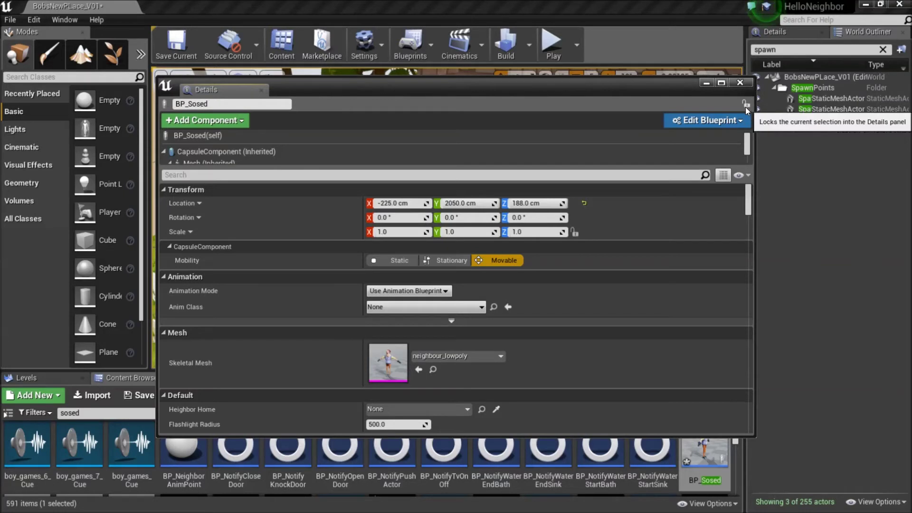
scroll(407, 253, "down", 2)
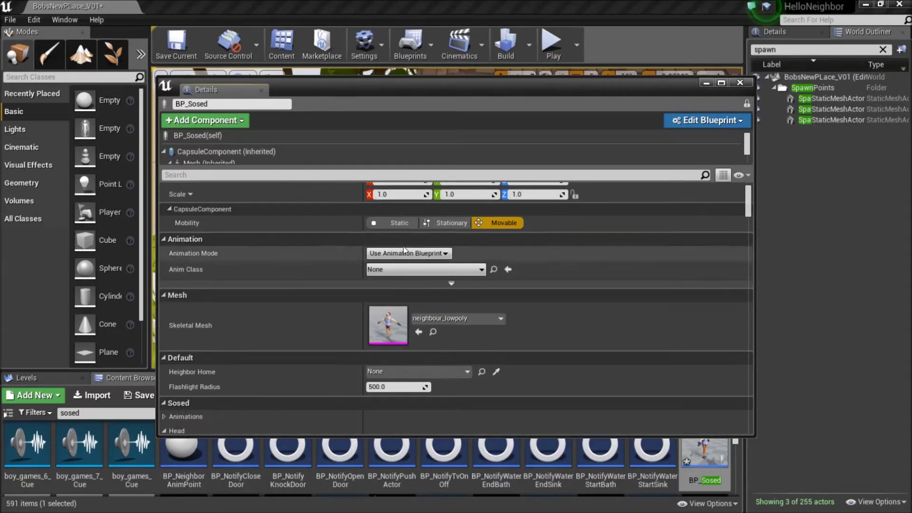
scroll(403, 233, "down", 1)
scroll(402, 242, "down", 1)
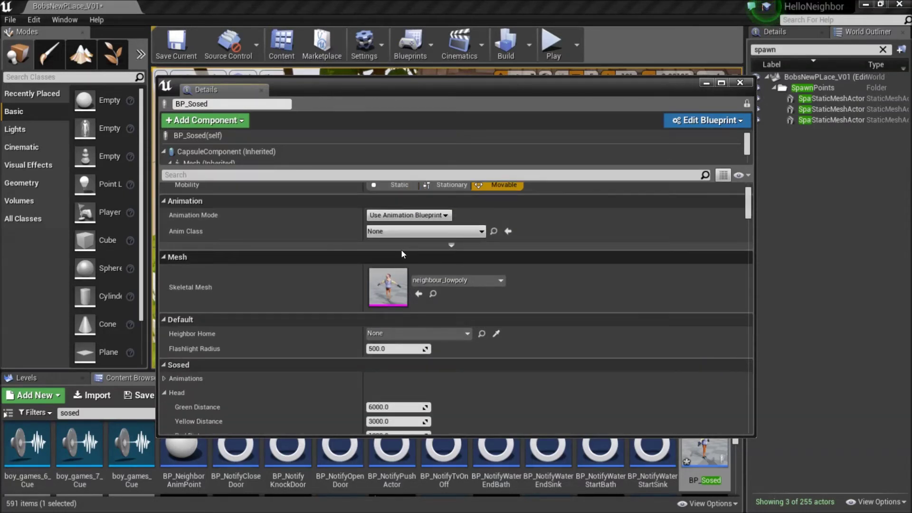
scroll(401, 249, "down", 1)
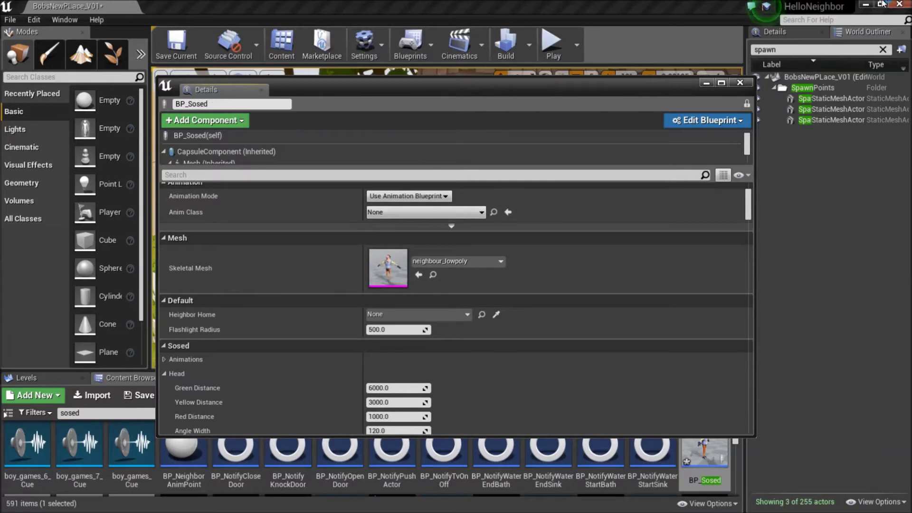
left_click(808, 32)
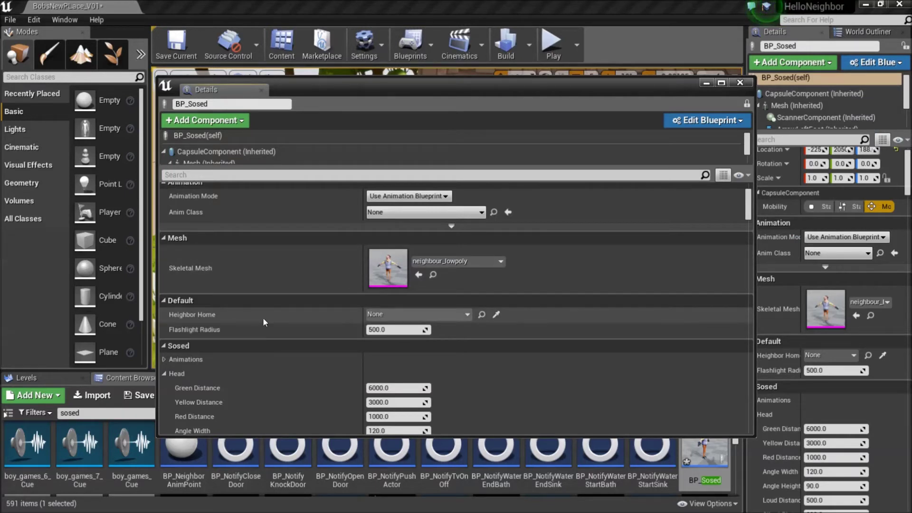
Set BP_Sosed's Neighbor Home to NeighborHouse.
left_click(417, 315)
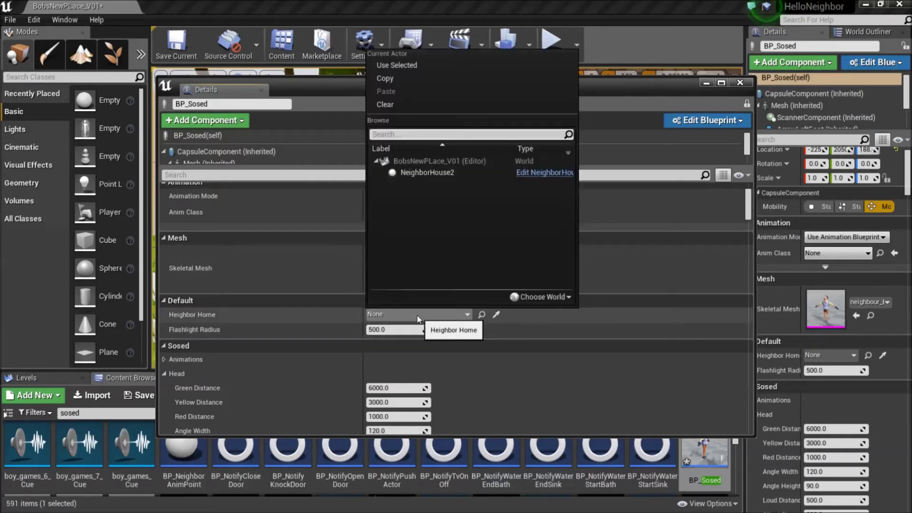
left_click(438, 172)
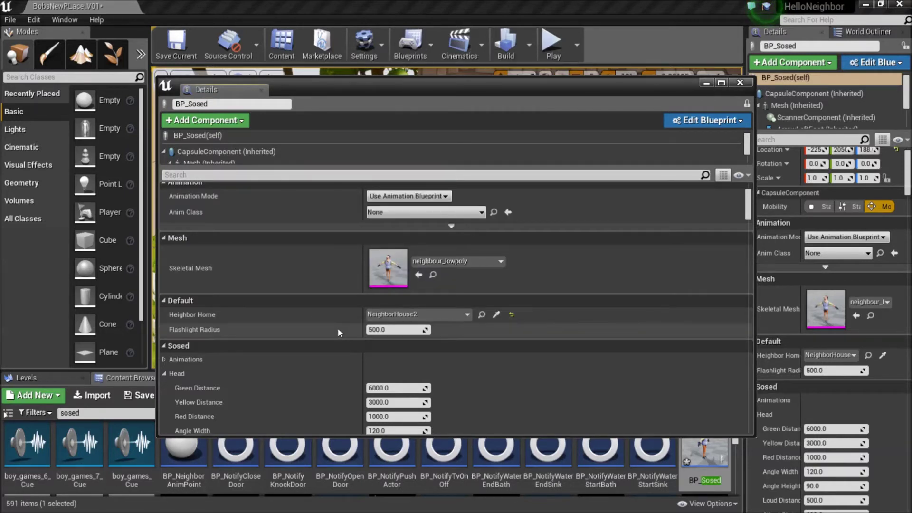
scroll(337, 326, "down", 2)
scroll(366, 304, "down", 2)
scroll(366, 305, "down", 2)
scroll(368, 302, "down", 1)
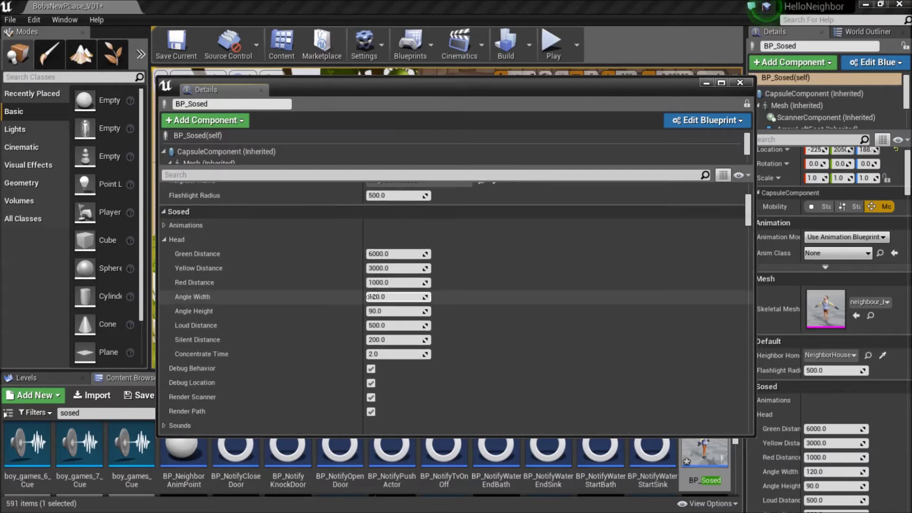
scroll(369, 300, "down", 1)
scroll(370, 298, "down", 1)
scroll(371, 298, "down", 3)
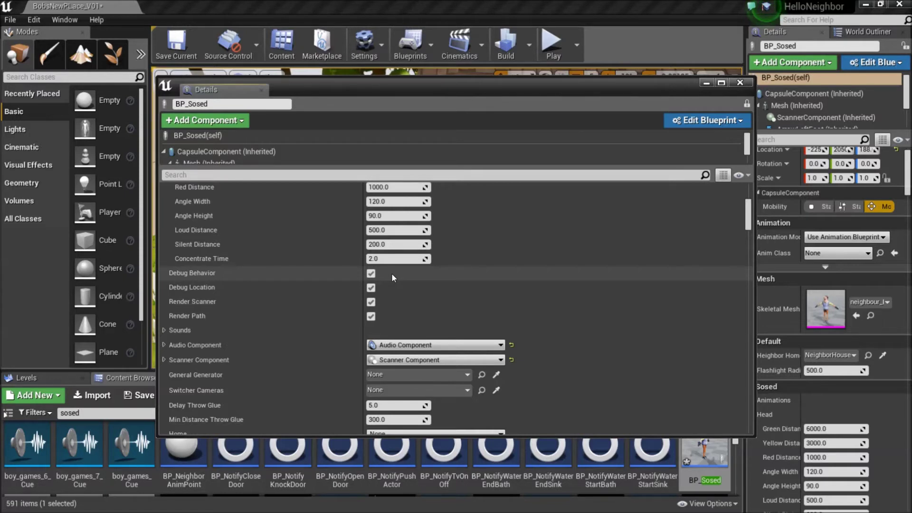
Uncheck Debug Behavior, Debug Location, Render Scanner and Render Path.
left_click(371, 274)
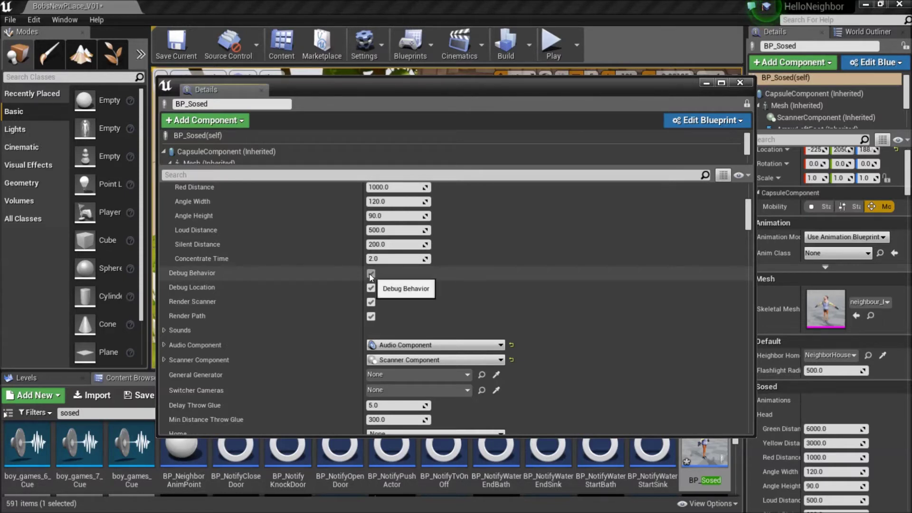
left_click(371, 274)
left_click(371, 301)
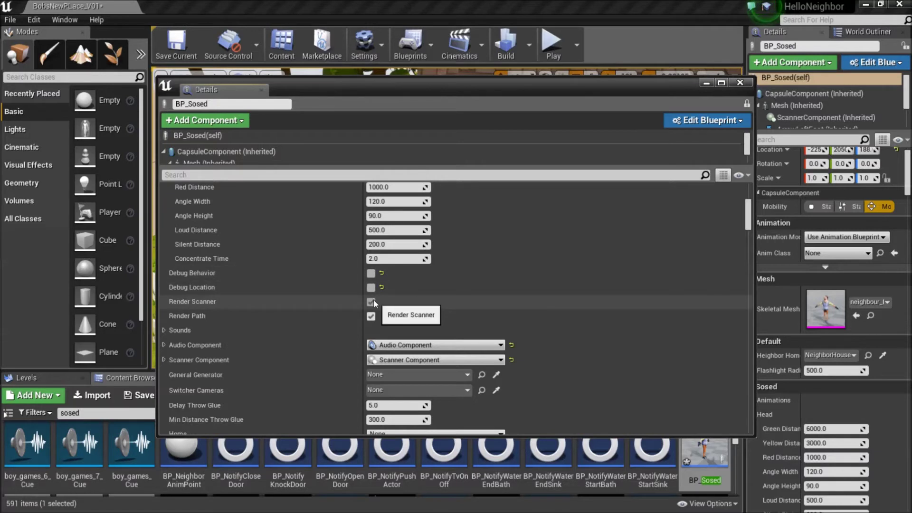
left_click(371, 316)
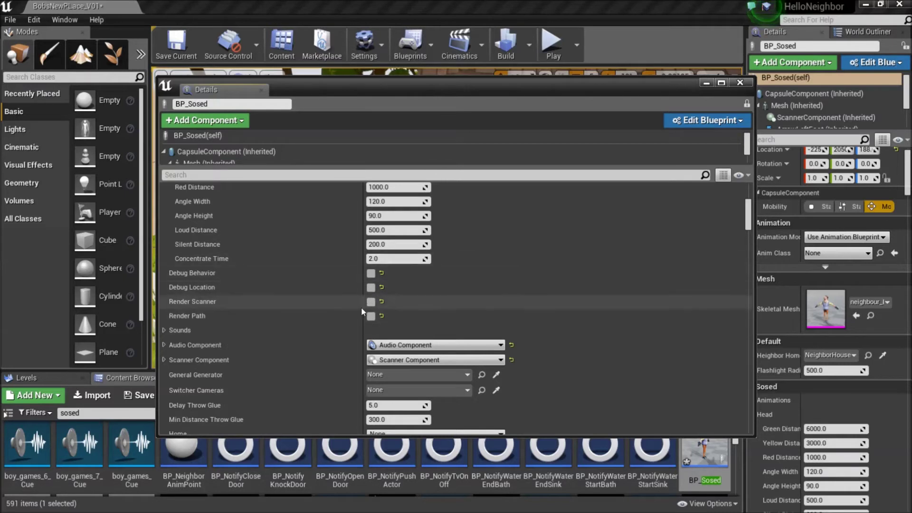
scroll(380, 268, "down", 3)
Pick BP_GeneralSwitch3 as General Generator and confirm the green switch box in the viewport.
scroll(380, 269, "down", 1)
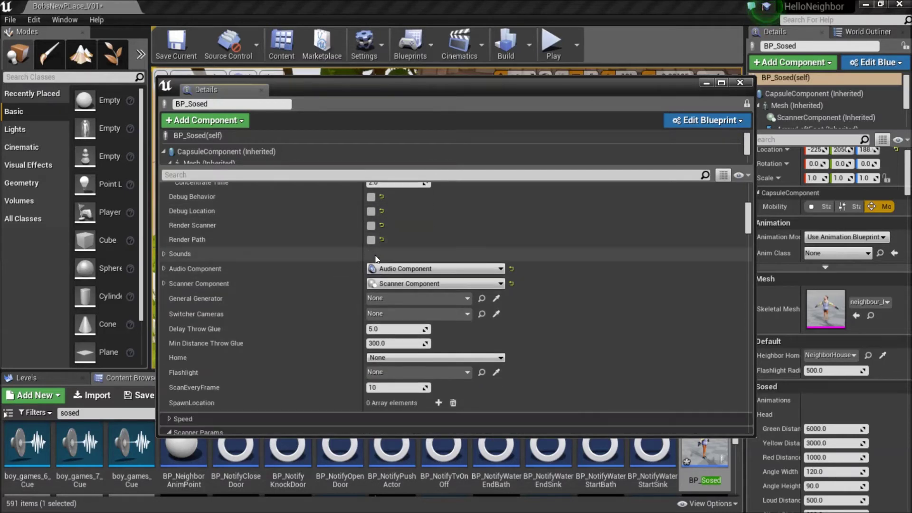
left_click(388, 298)
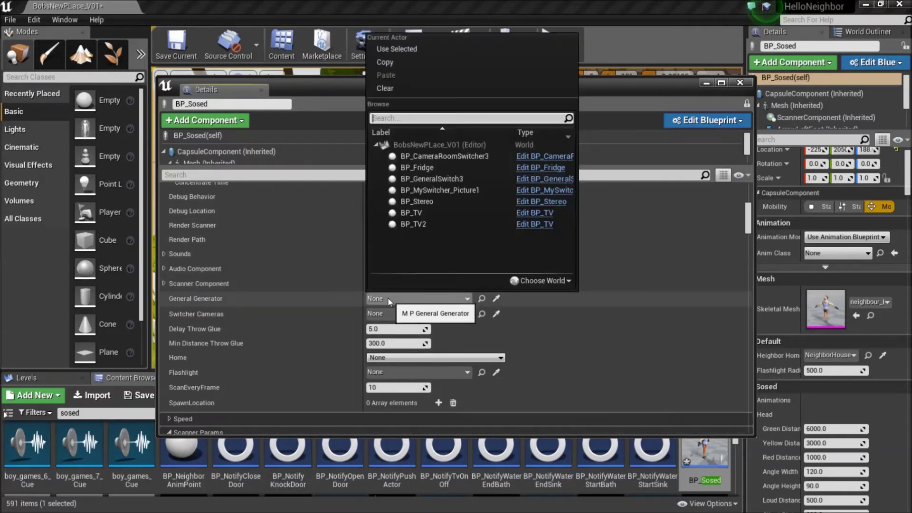
left_click(433, 179)
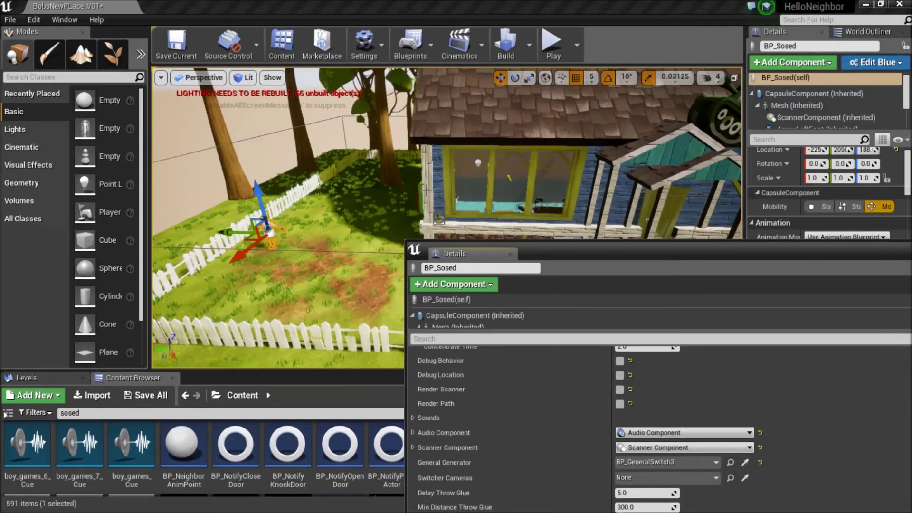
right_click_drag(427, 190, 393, 202)
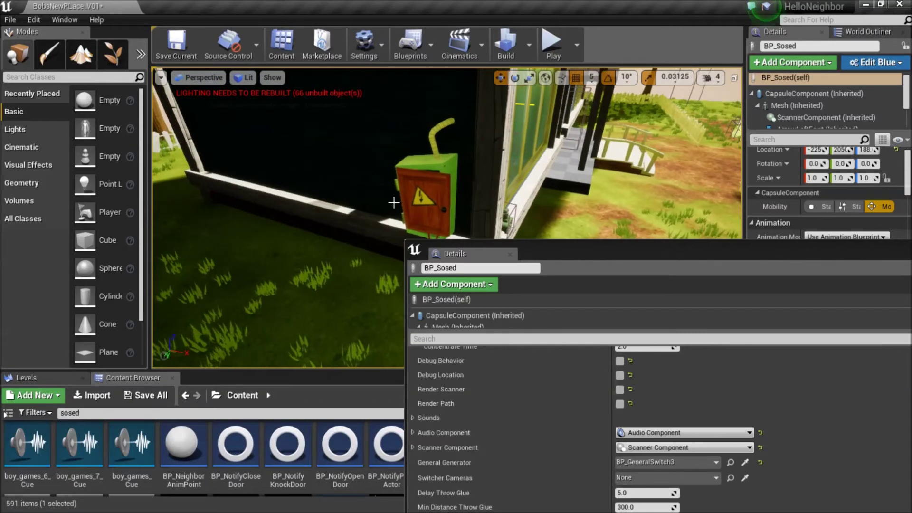
left_click(425, 190)
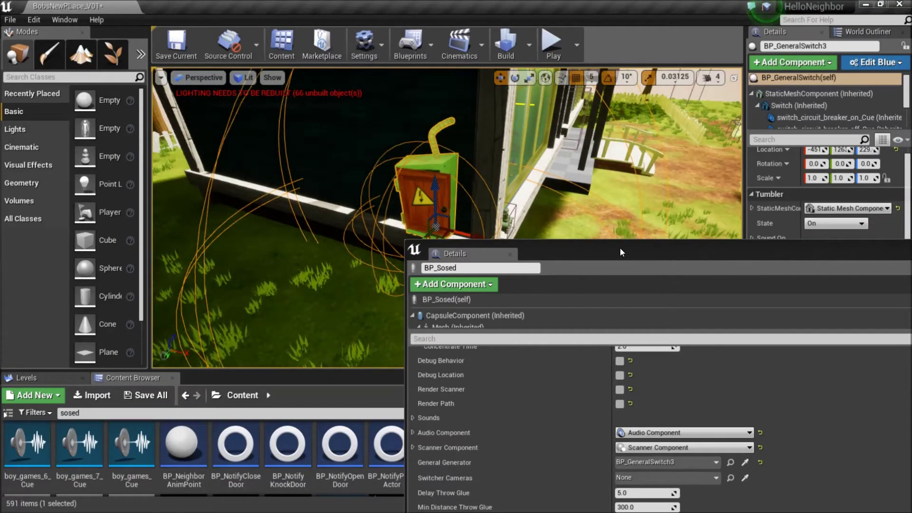
Move the BP_Sosed details window aside and list level actors for Switcher Cameras.
left_click_drag(620, 252, 655, 107)
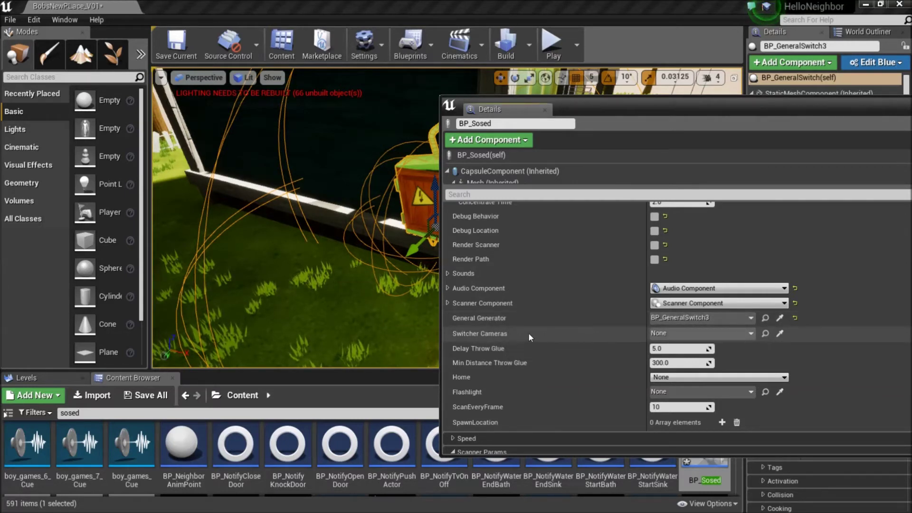
mouse_move(219, 240)
right_mouse_down()
mouse_move(228, 256)
mouse_move(228, 111)
mouse_move(238, 114)
right_mouse_up()
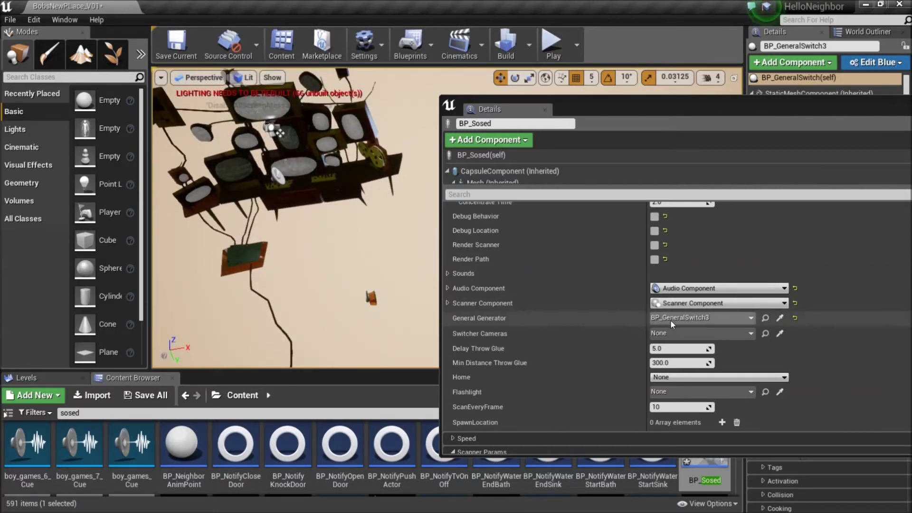
left_click(682, 332)
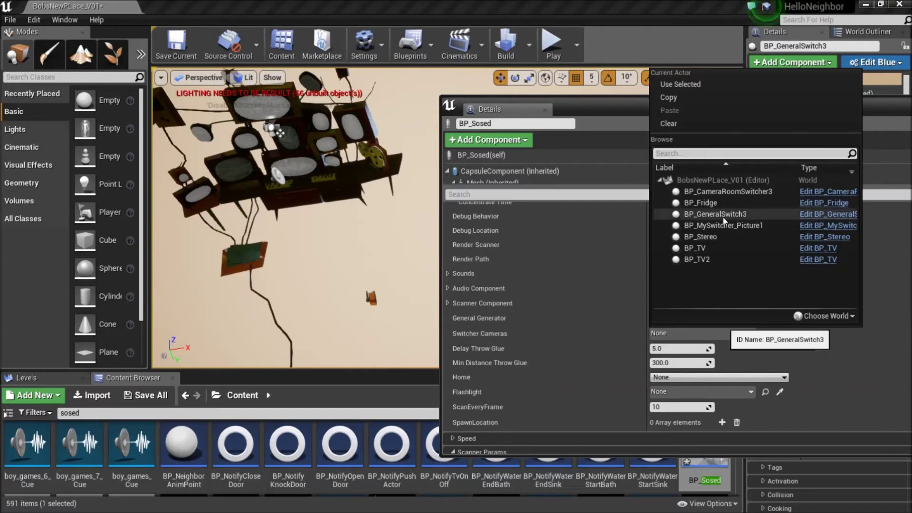
Make BP_CameraRoomSwitcher3 the Switcher Cameras target.
left_click(732, 192)
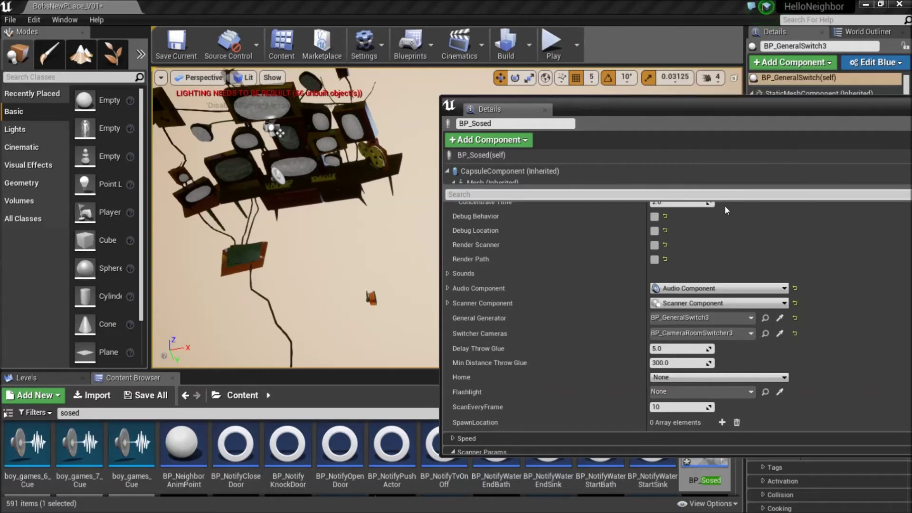
left_click(375, 297)
left_click(373, 299)
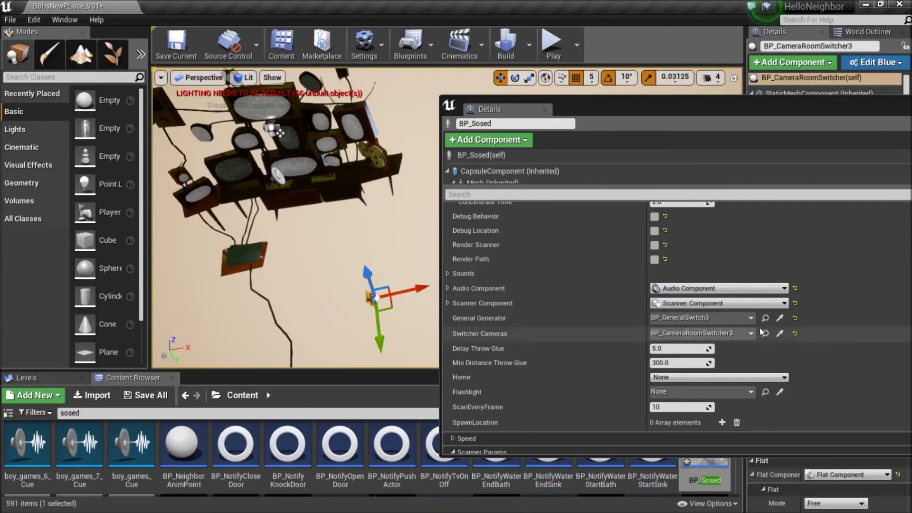
scroll(744, 328, "down", 1)
scroll(745, 329, "down", 2)
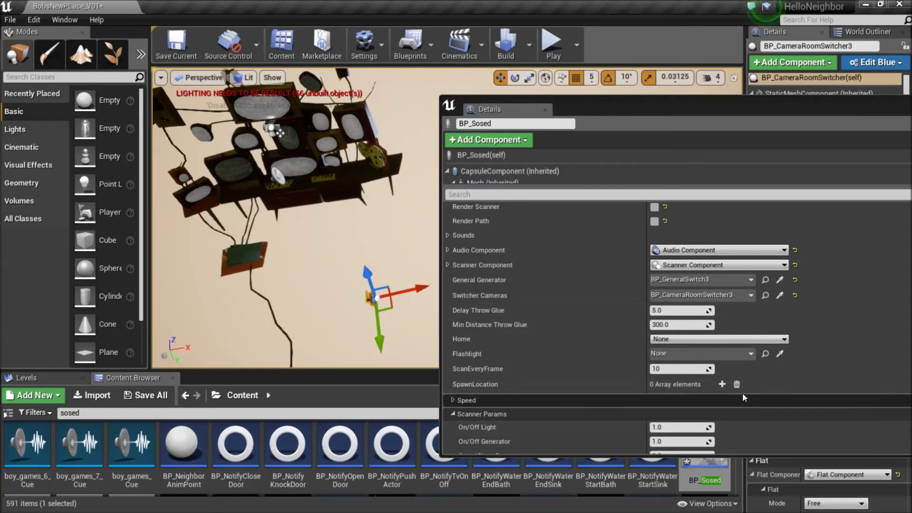
scroll(721, 377, "down", 3)
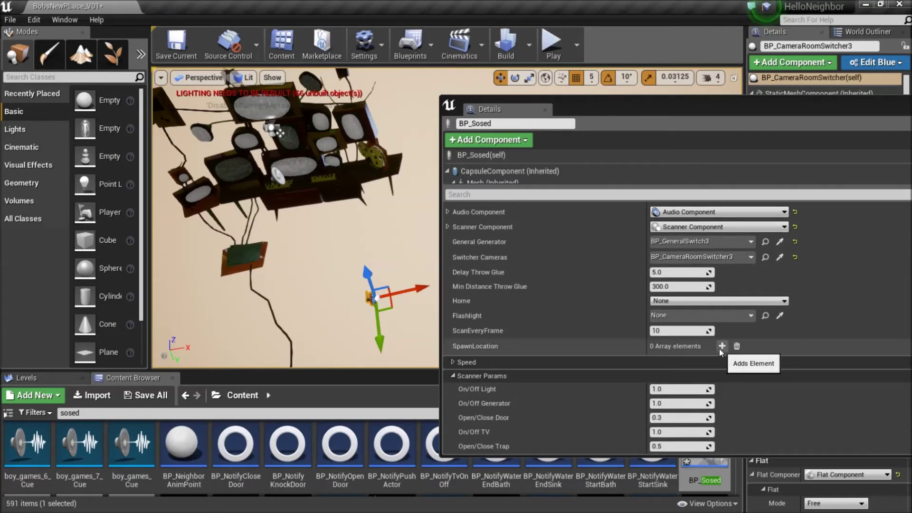
Add entries to BP_Sosed's SpawnLocation array and move its floating Details window left.
left_click(720, 348)
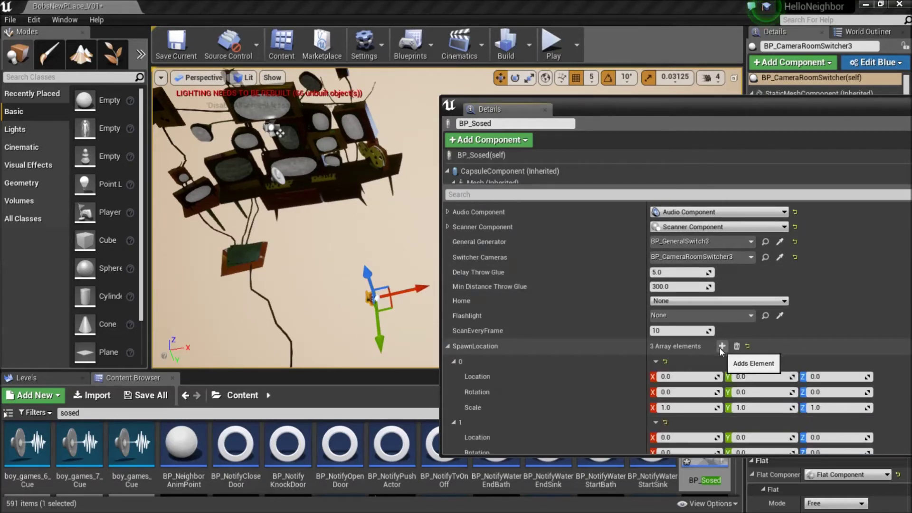
left_click(720, 348)
scroll(719, 348, "down", 6)
scroll(720, 348, "down", 4)
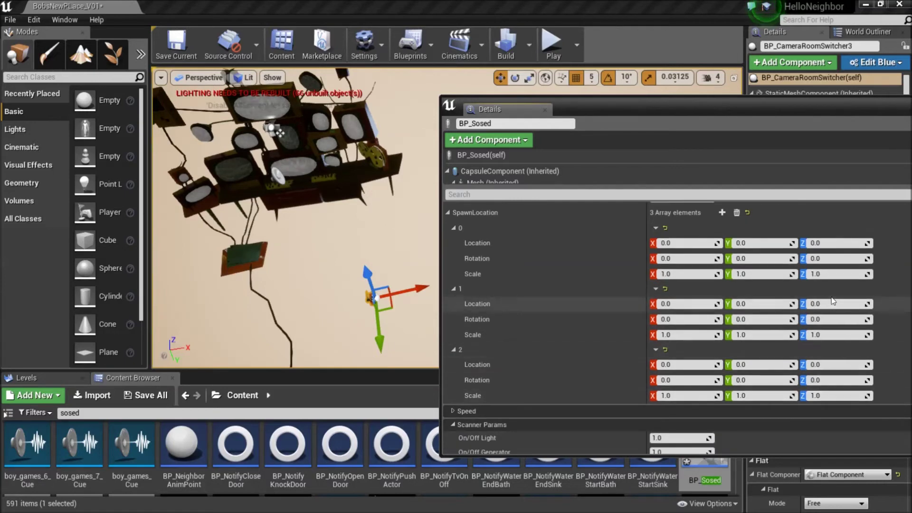
mouse_move(769, 120)
left_mouse_down()
mouse_move(479, 176)
mouse_move(482, 155)
left_mouse_up()
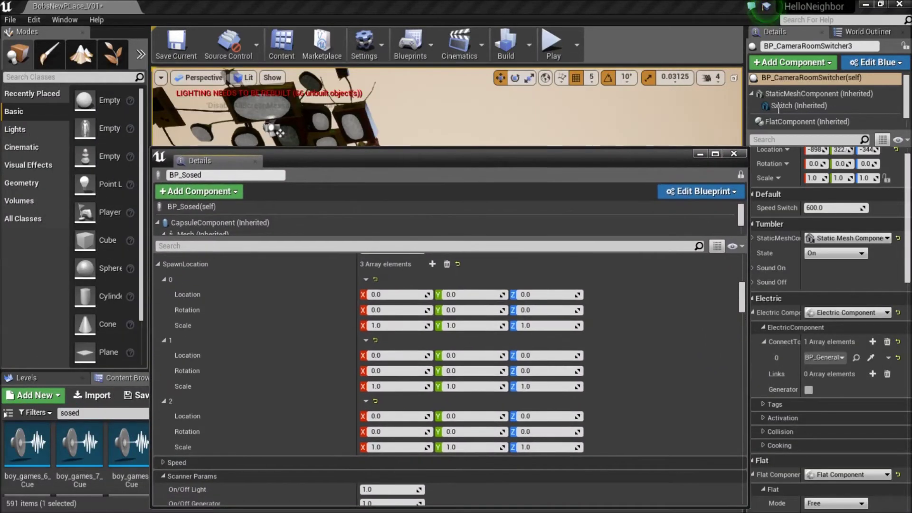
Paste Spawn03's location into SpawnLocation entry 0.
left_click(866, 33)
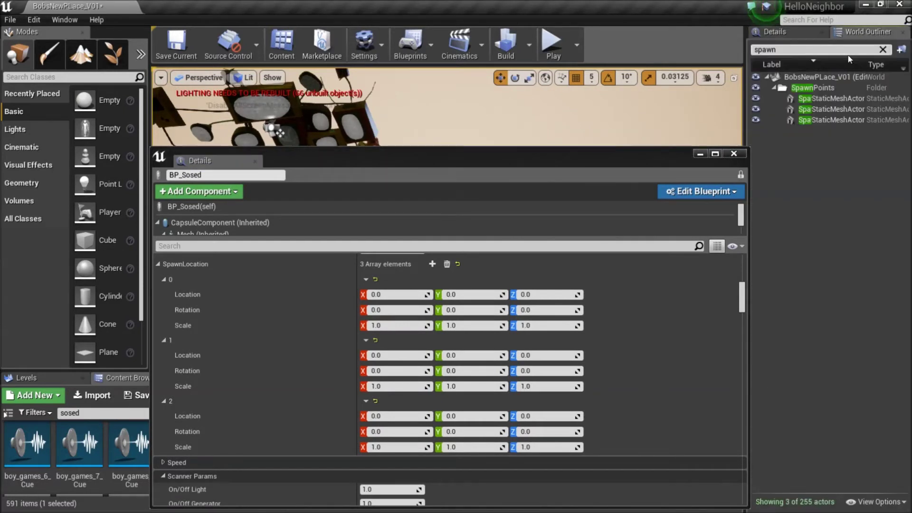
left_click(818, 100)
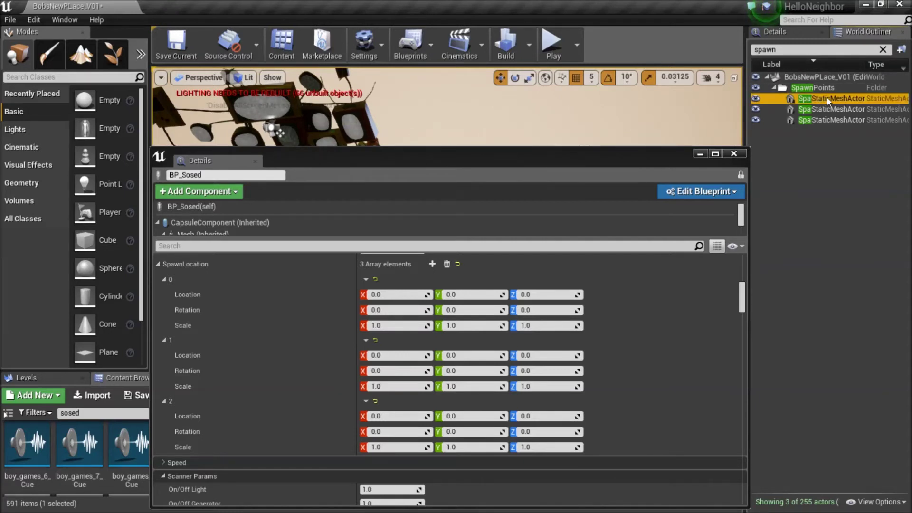
left_click(797, 34)
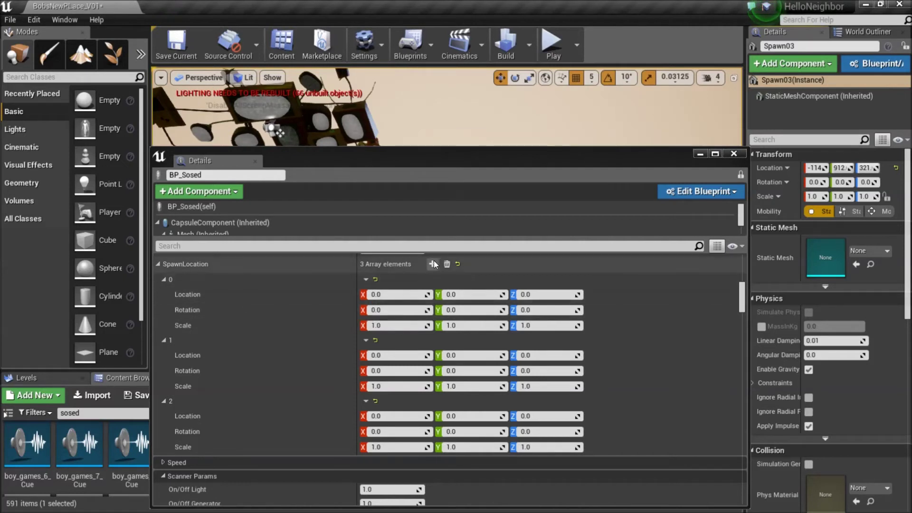
right_click(346, 295)
left_click(362, 319)
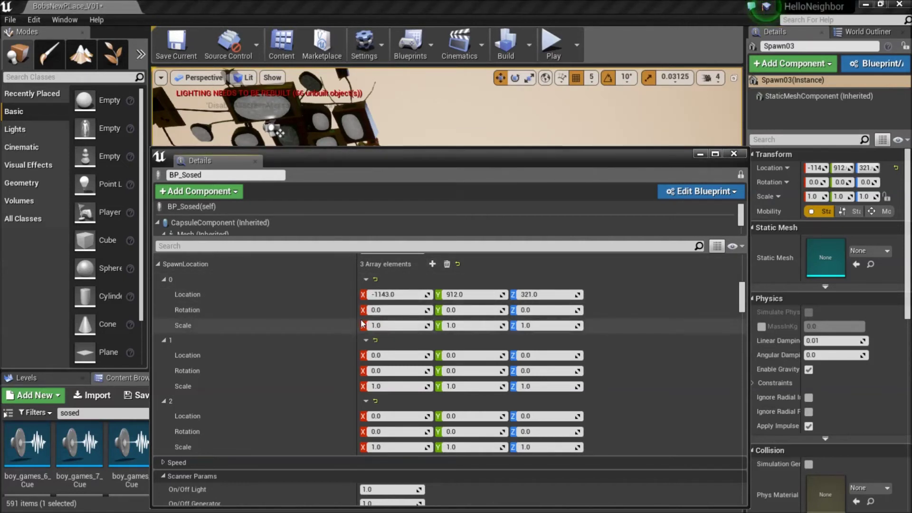
Copy Spawn02's location into SpawnLocation entry 1.
left_click(849, 30)
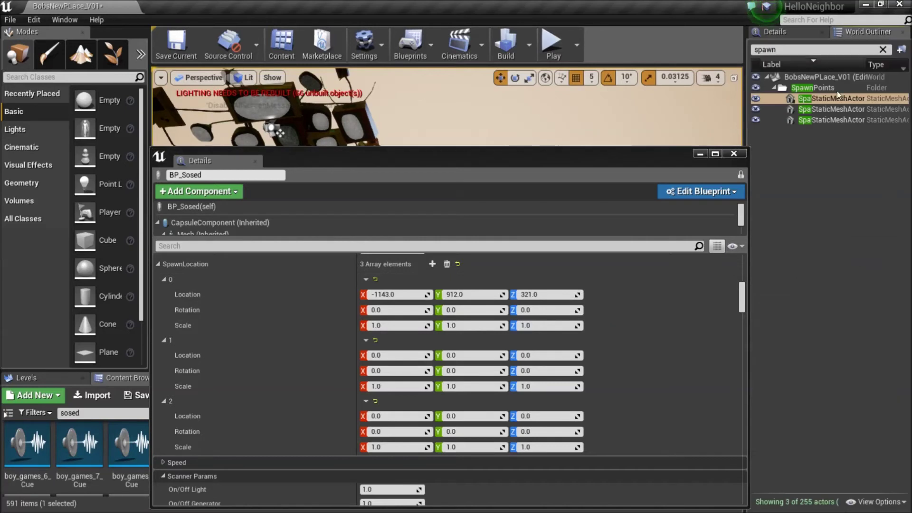
left_click(808, 33)
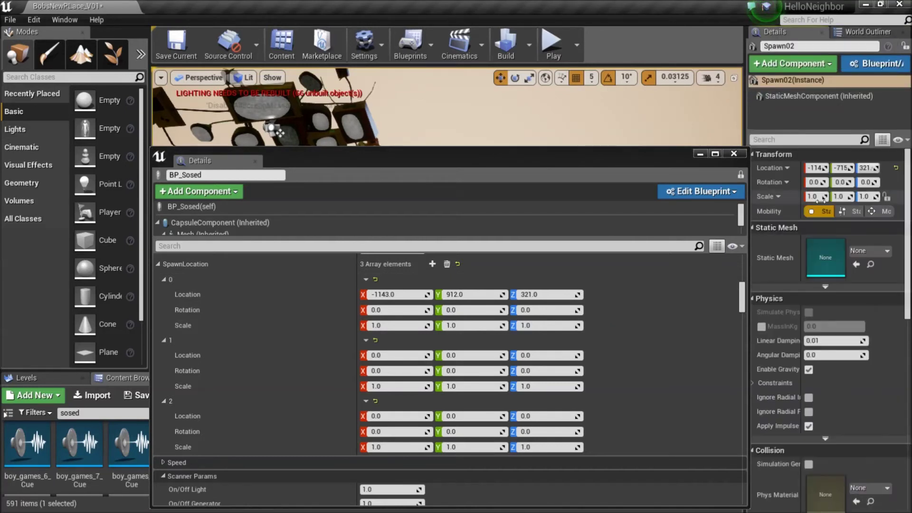
right_click(798, 167)
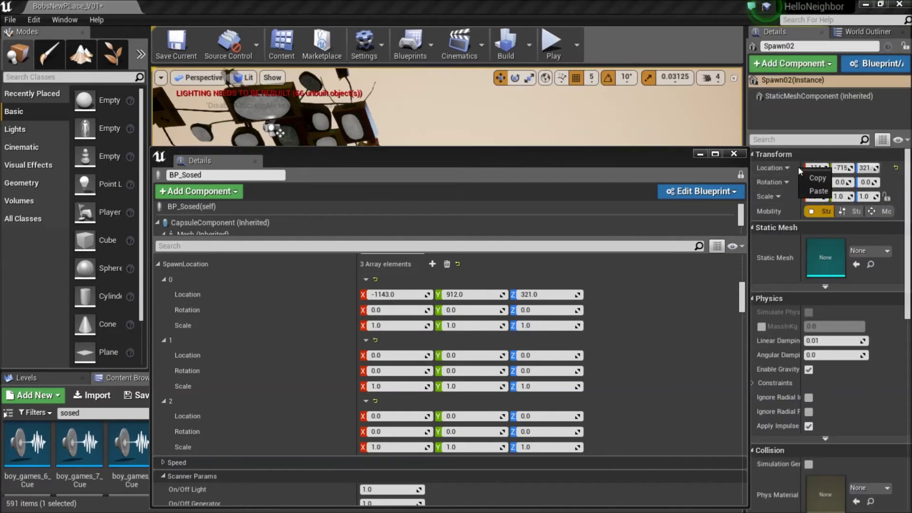
left_click(813, 178)
right_click(352, 357)
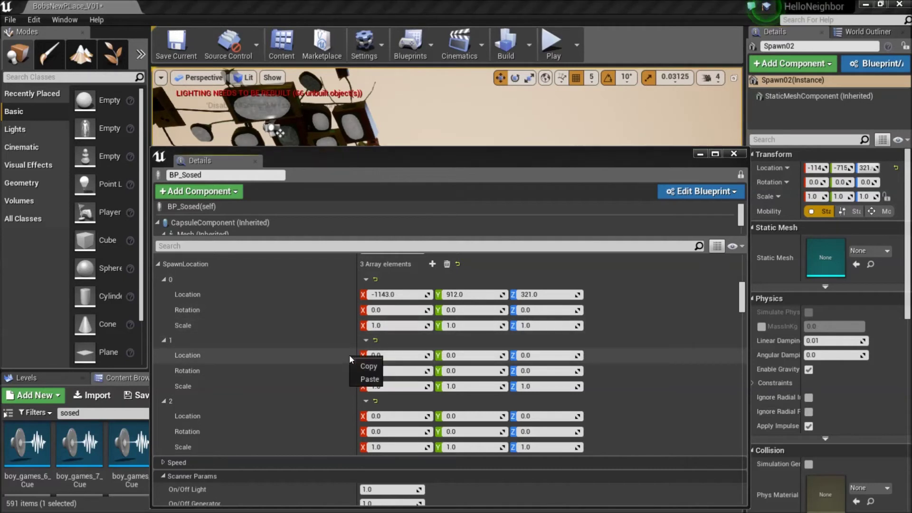
left_click(369, 379)
Copy Spawn01's location (-648, -662, 321) into SpawnLocation entry 2.
left_click(864, 32)
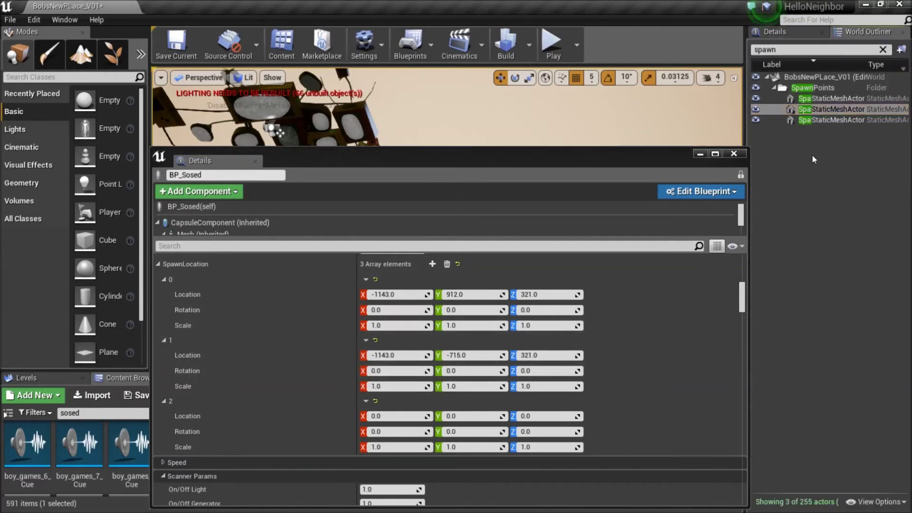
left_click(779, 120)
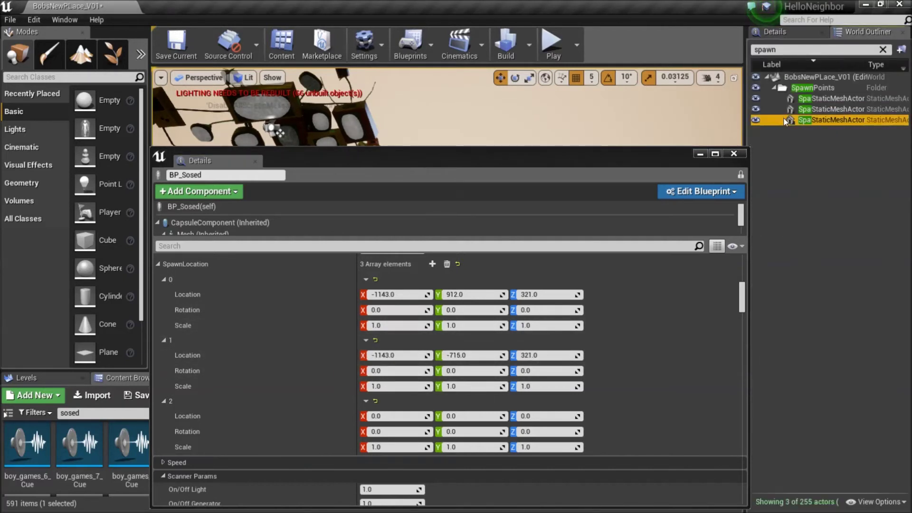
right_click(785, 121)
left_click(802, 30)
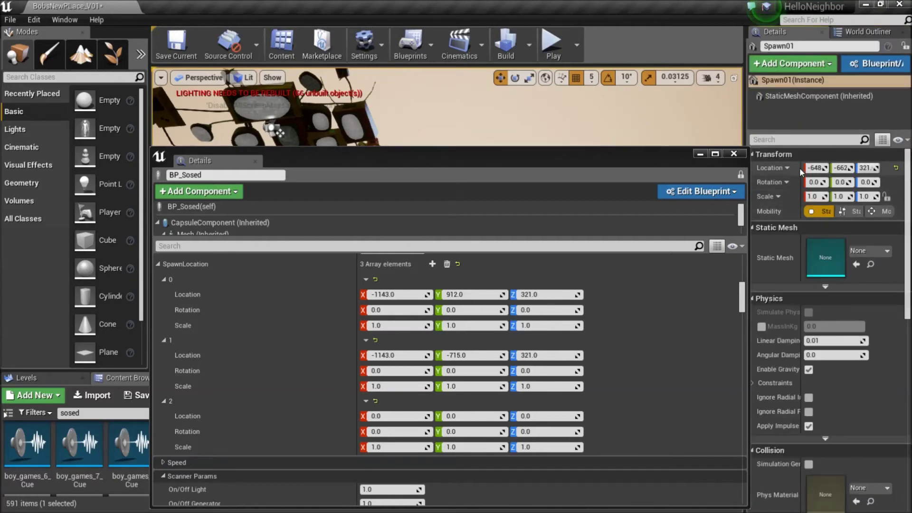
right_click(352, 420)
left_click(368, 433)
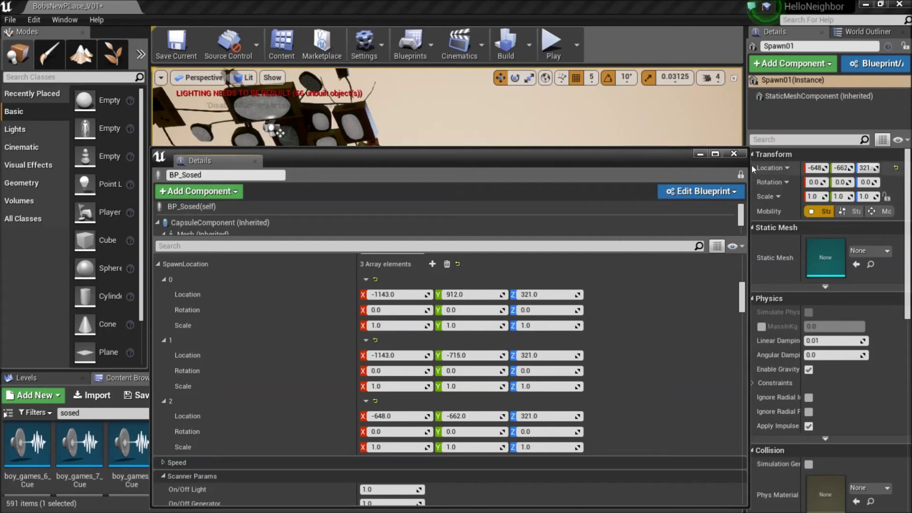
Review the filled Spawn Location array and close the floating BP_Sosed Details window.
scroll(464, 333, "down", 3)
scroll(464, 333, "up", 5)
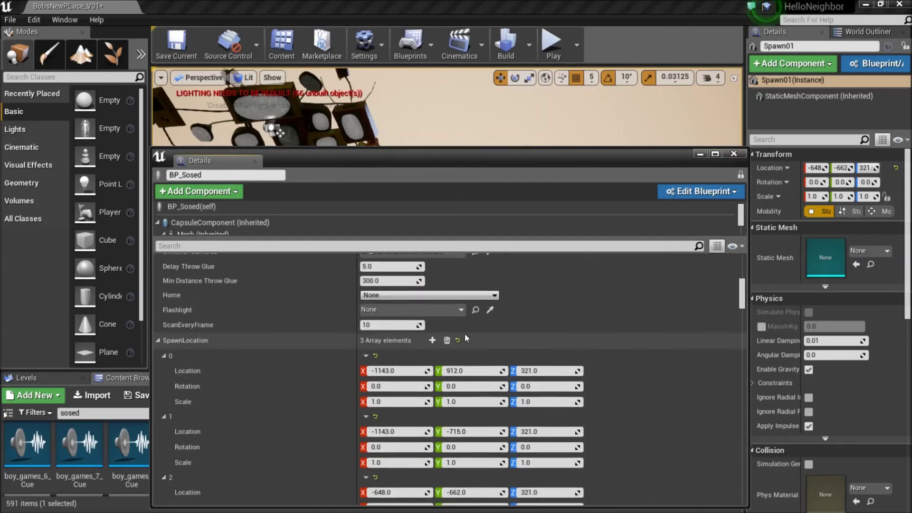
scroll(446, 261, "up", 2)
scroll(445, 261, "up", 5)
scroll(468, 289, "up", 3)
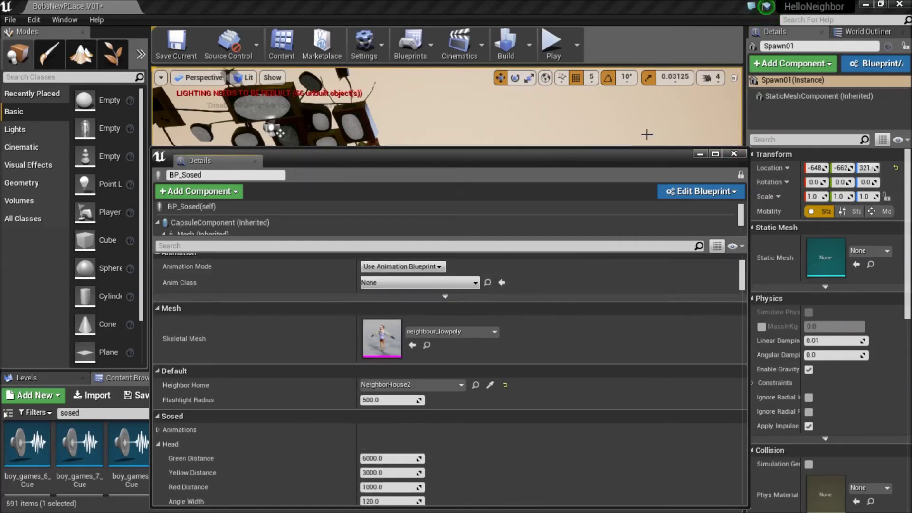
left_click(699, 154)
Aim the viewport camera at the house and start Play in viewport with Alt+P.
right_click_drag(383, 241, 383, 242)
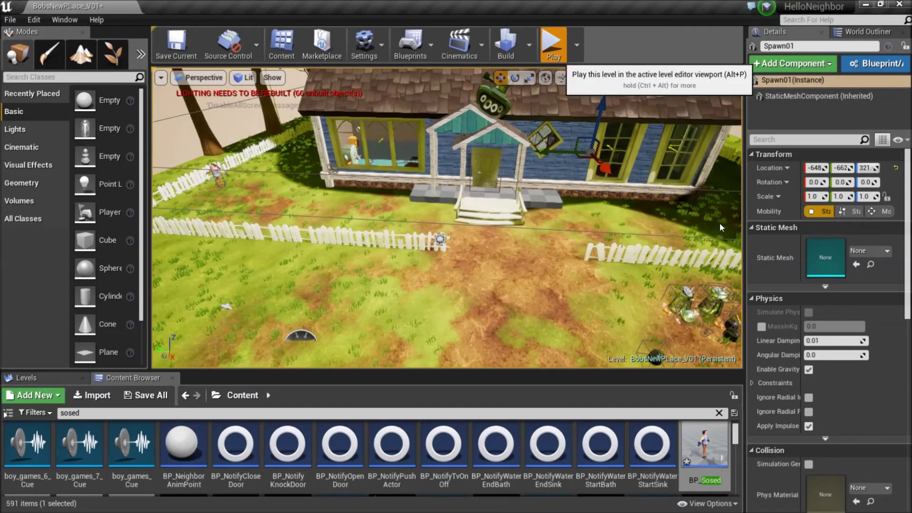
key("alt+p")
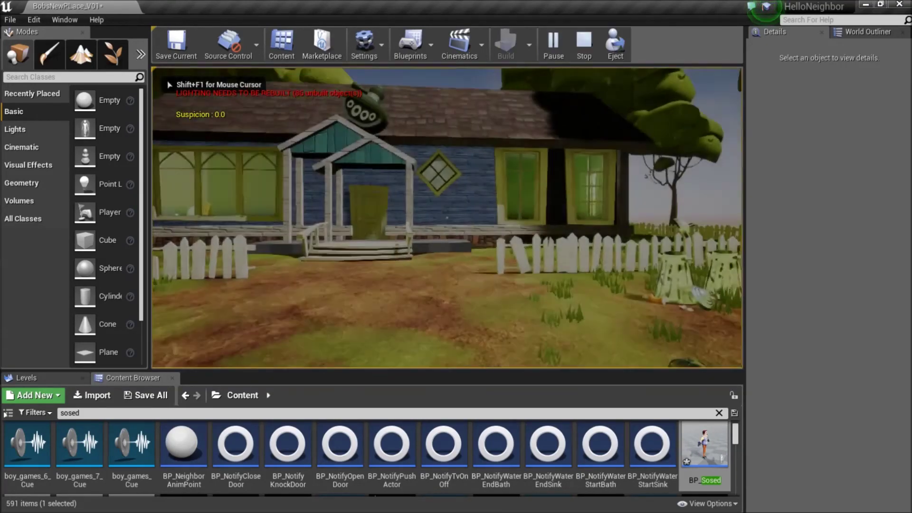
Walk to the house and open the front and inner doors.
key("w")
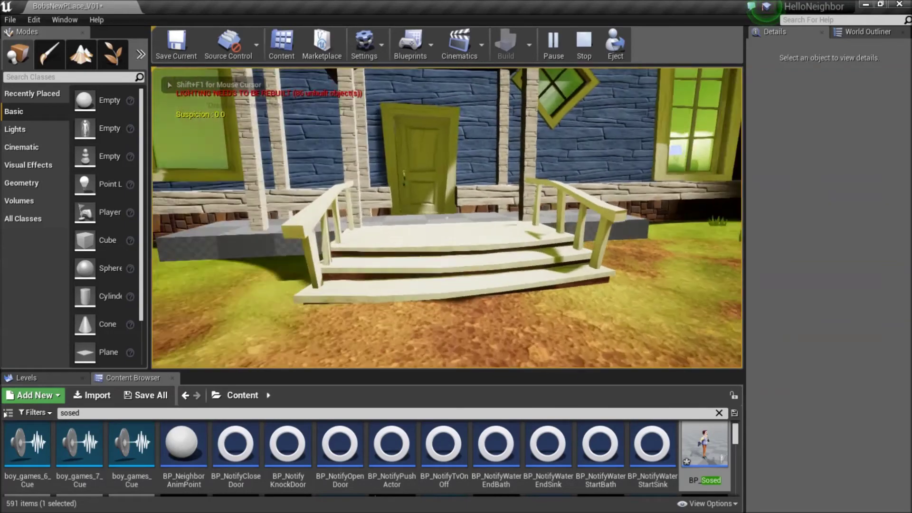
left_click(447, 217)
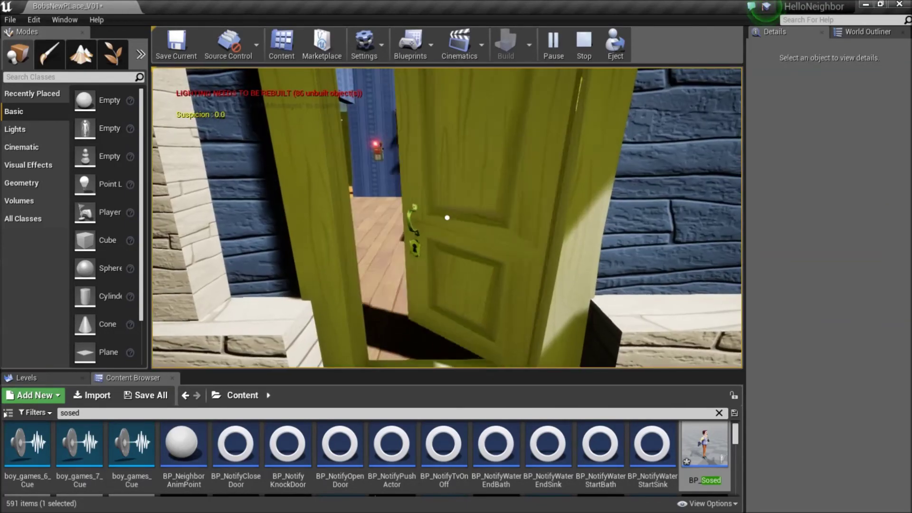
key("w")
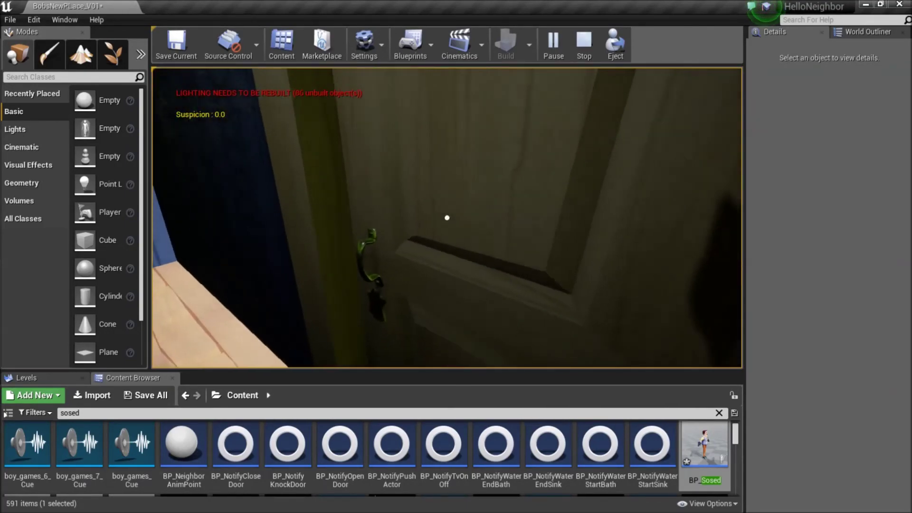
left_click(447, 217)
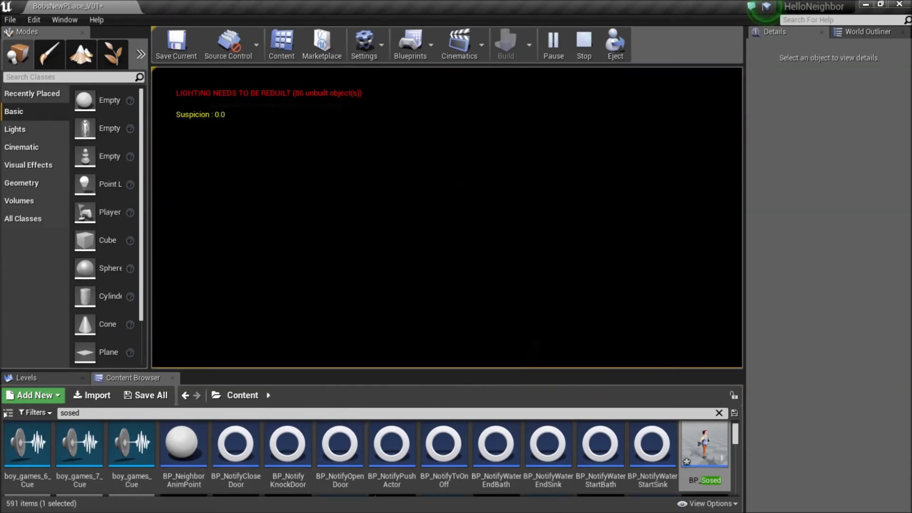
key("w")
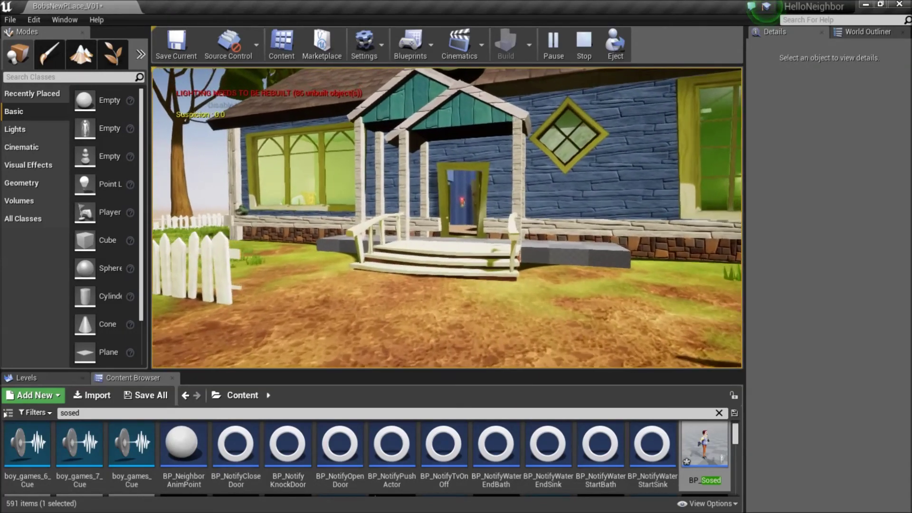
key("w")
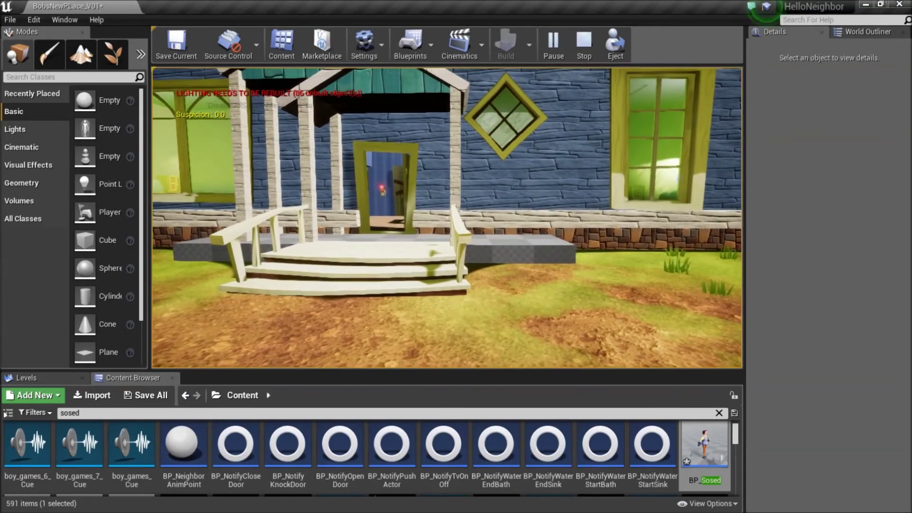
Free the mouse with Shift+F1, then recapture game control and approach the porch steps.
key("shift+F1")
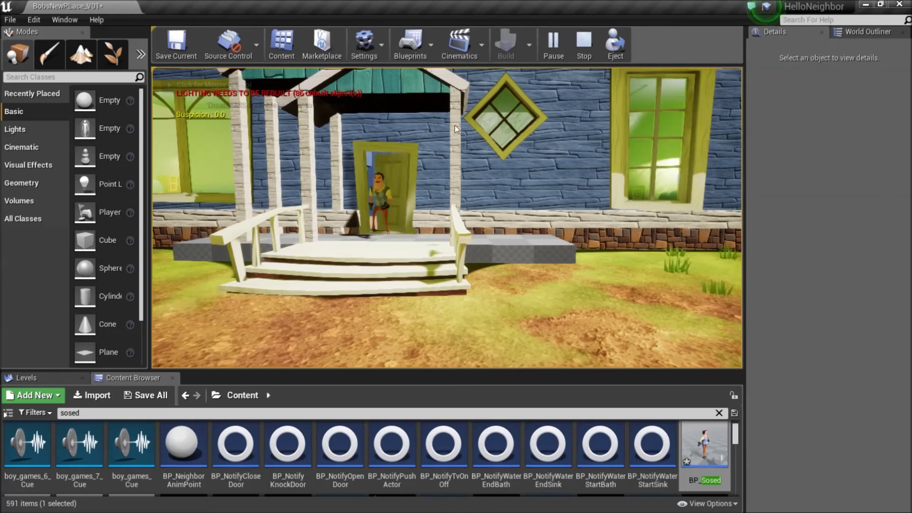
left_click(160, 136)
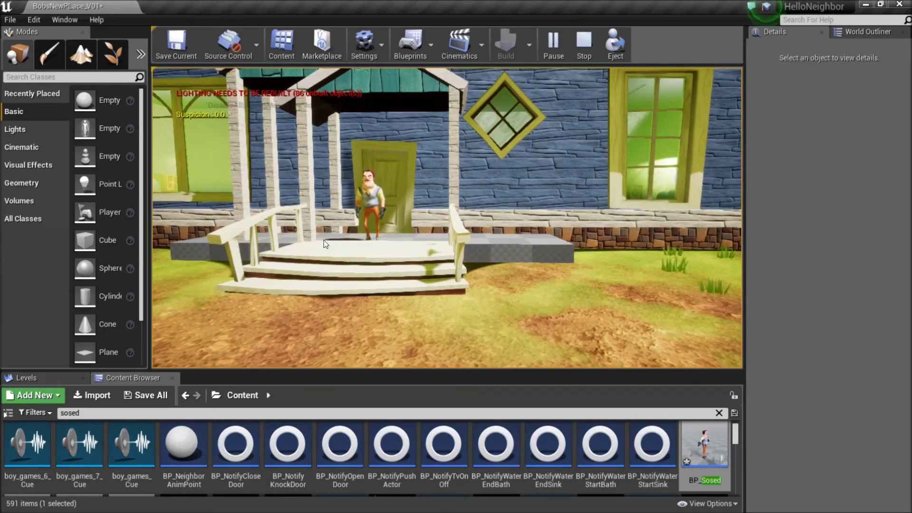
left_click(320, 206)
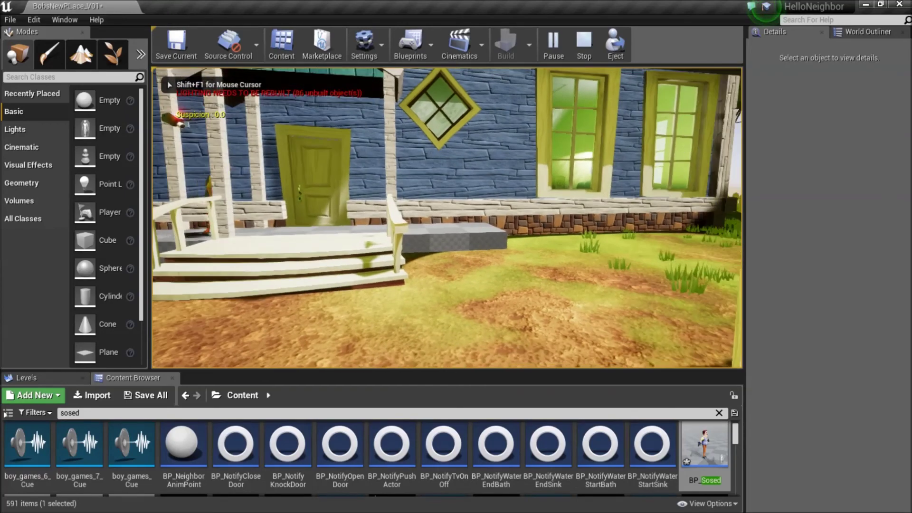
key("w")
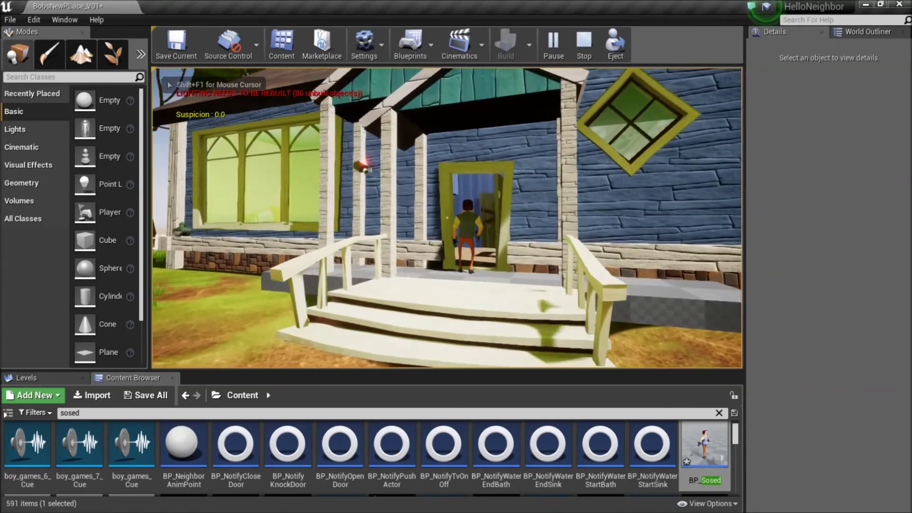
key("s")
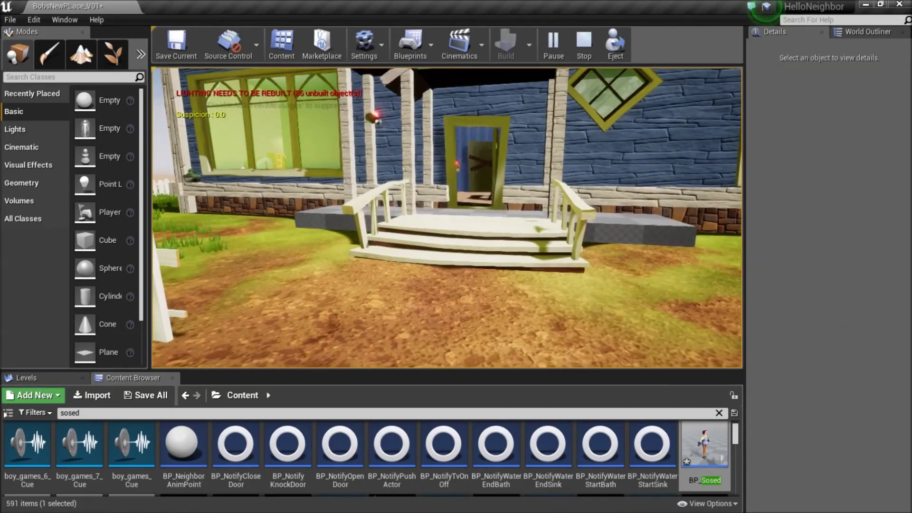
key("w")
Back into the yard and watch the neighbour come out onto the porch.
key("s")
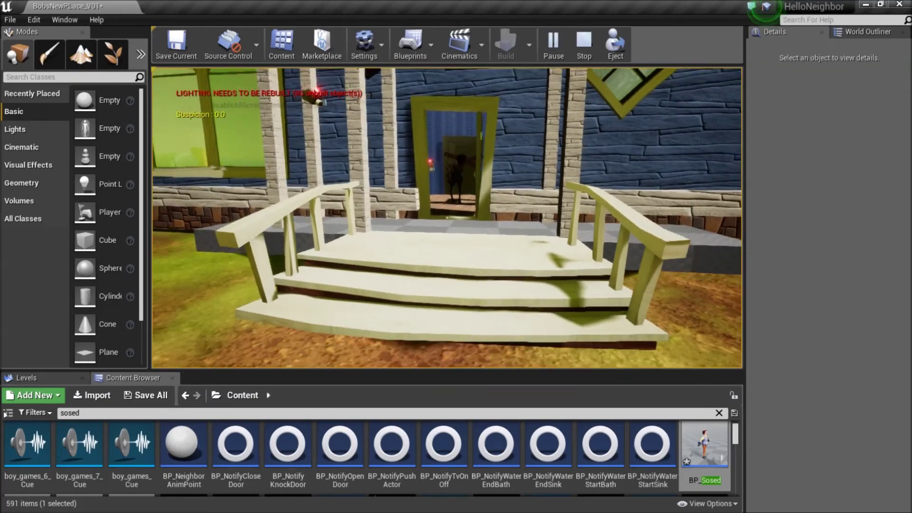
key("s")
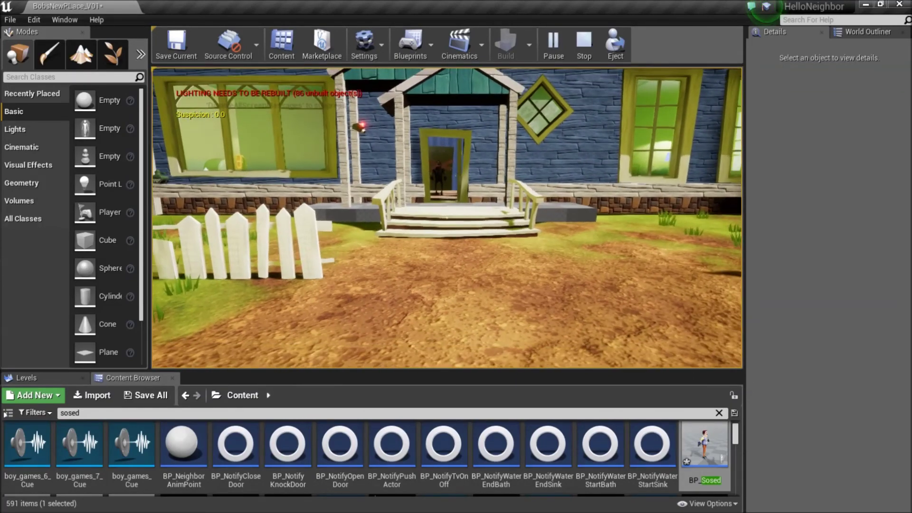
key("w")
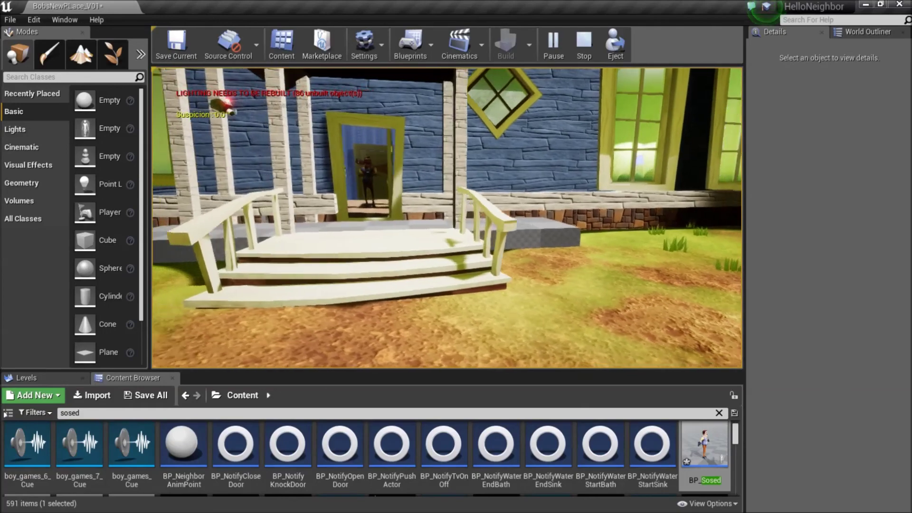
key("w")
key("w")
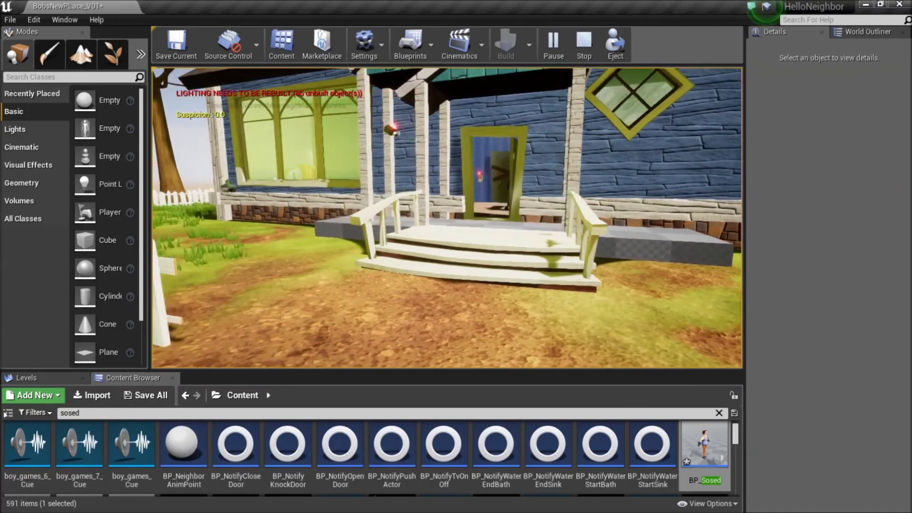
key("s")
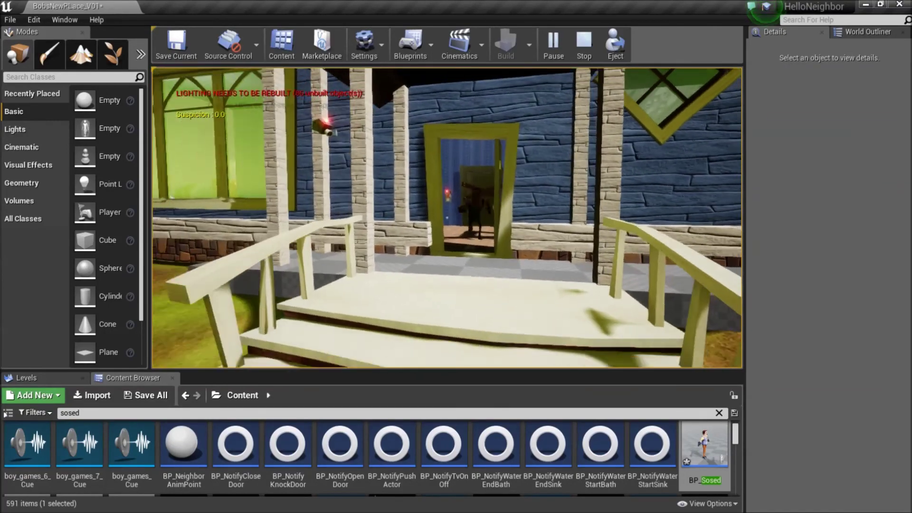
key("a")
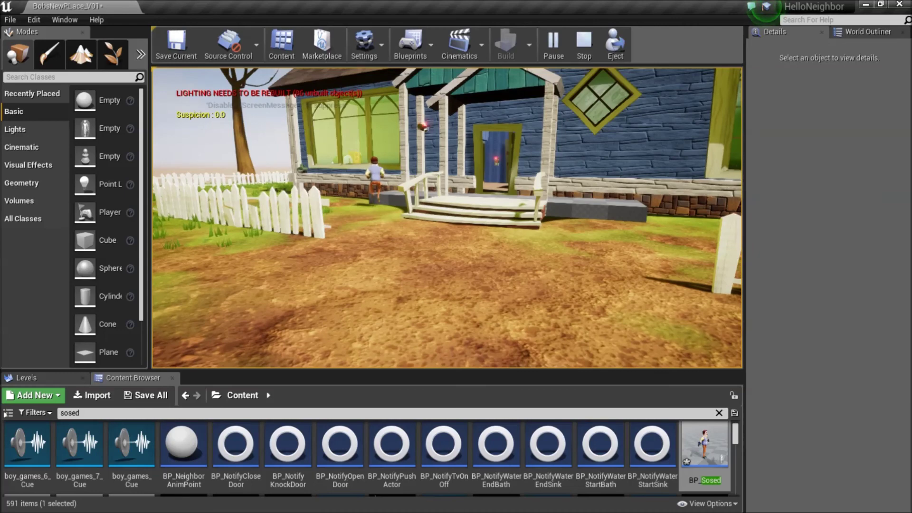
Move around the yard and along the white fence, keeping the patrolling neighbour in sight.
key("w")
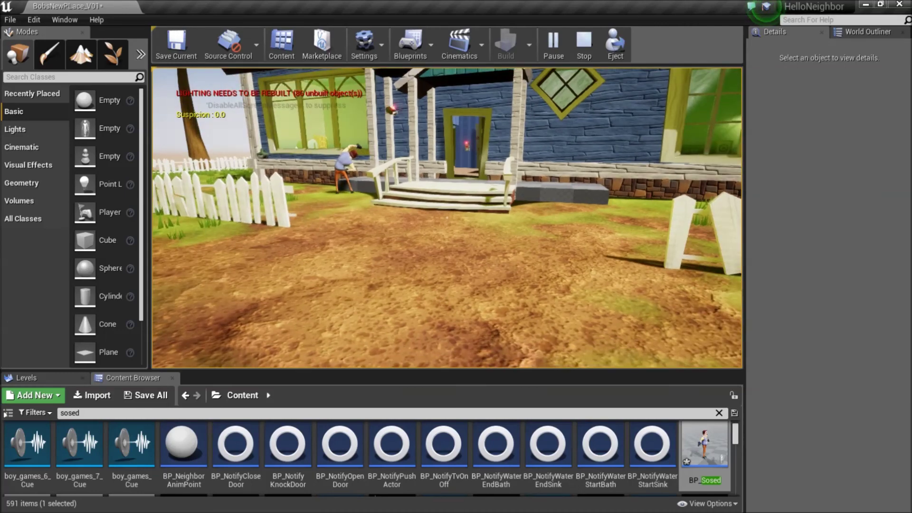
key("a")
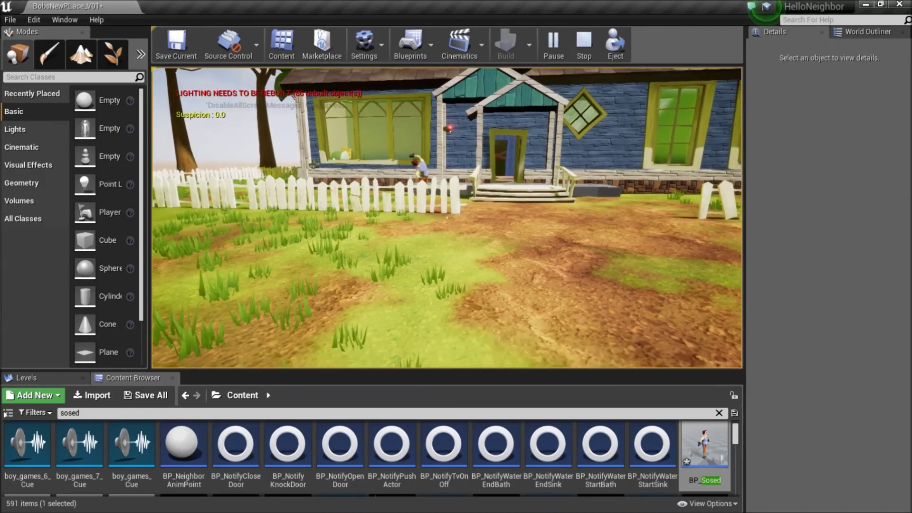
key("w")
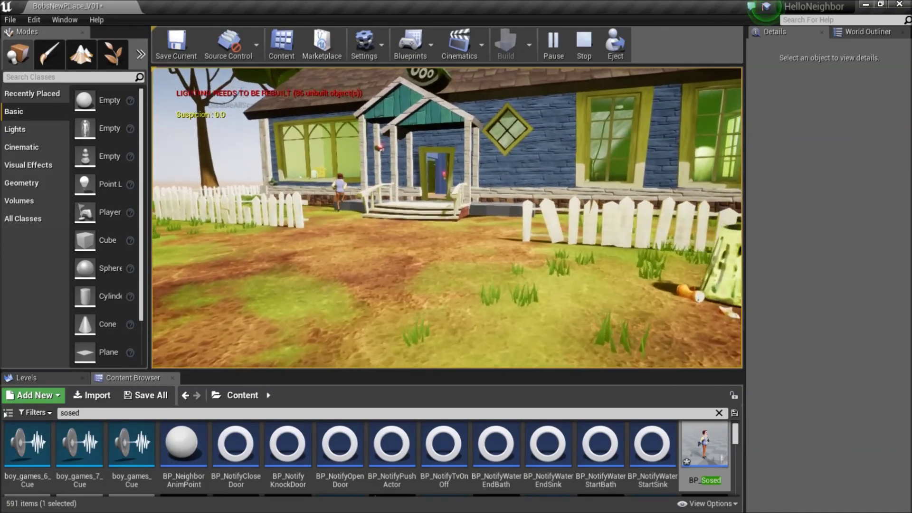
key("w")
key("a")
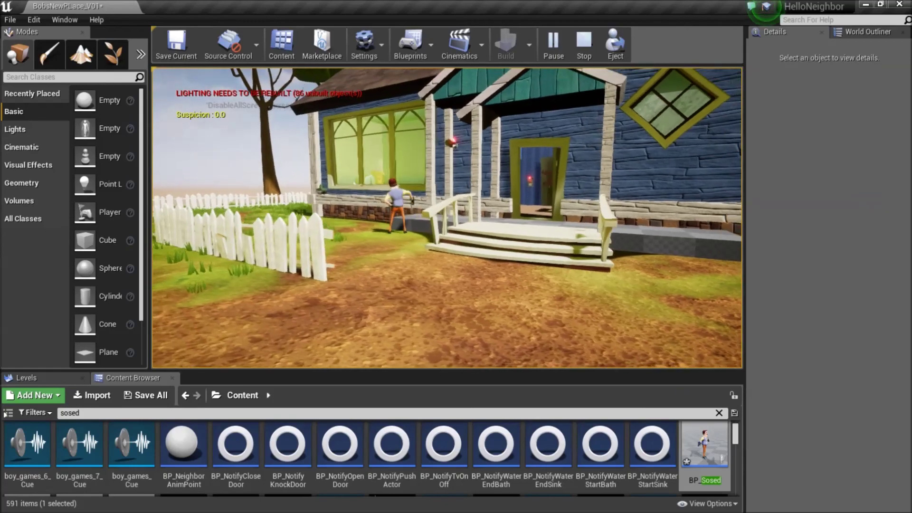
key("a")
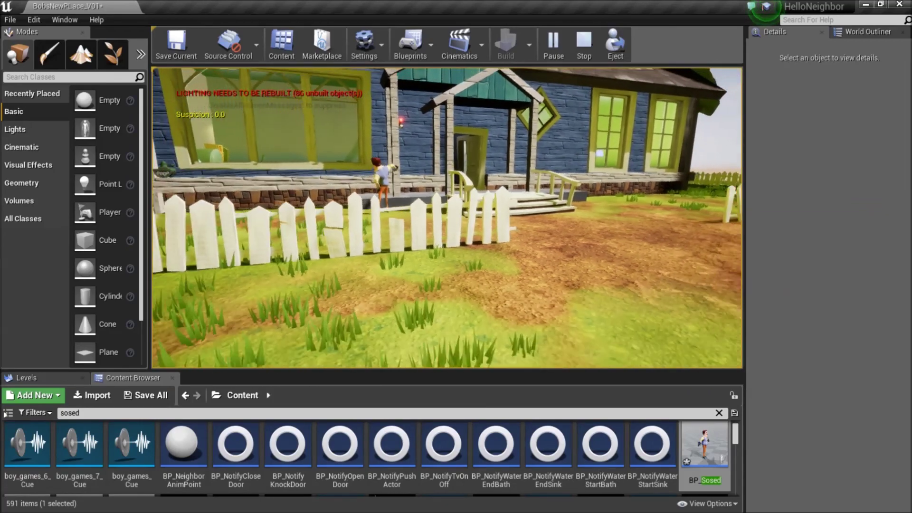
key("a")
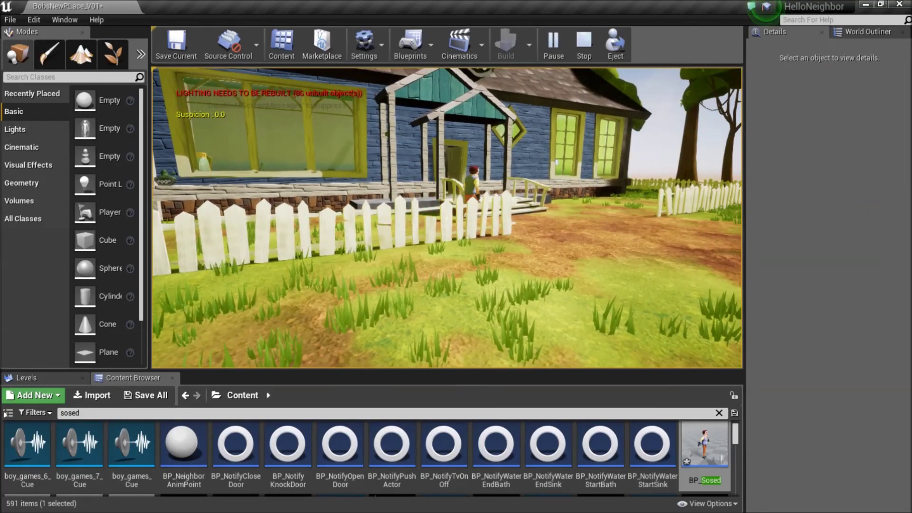